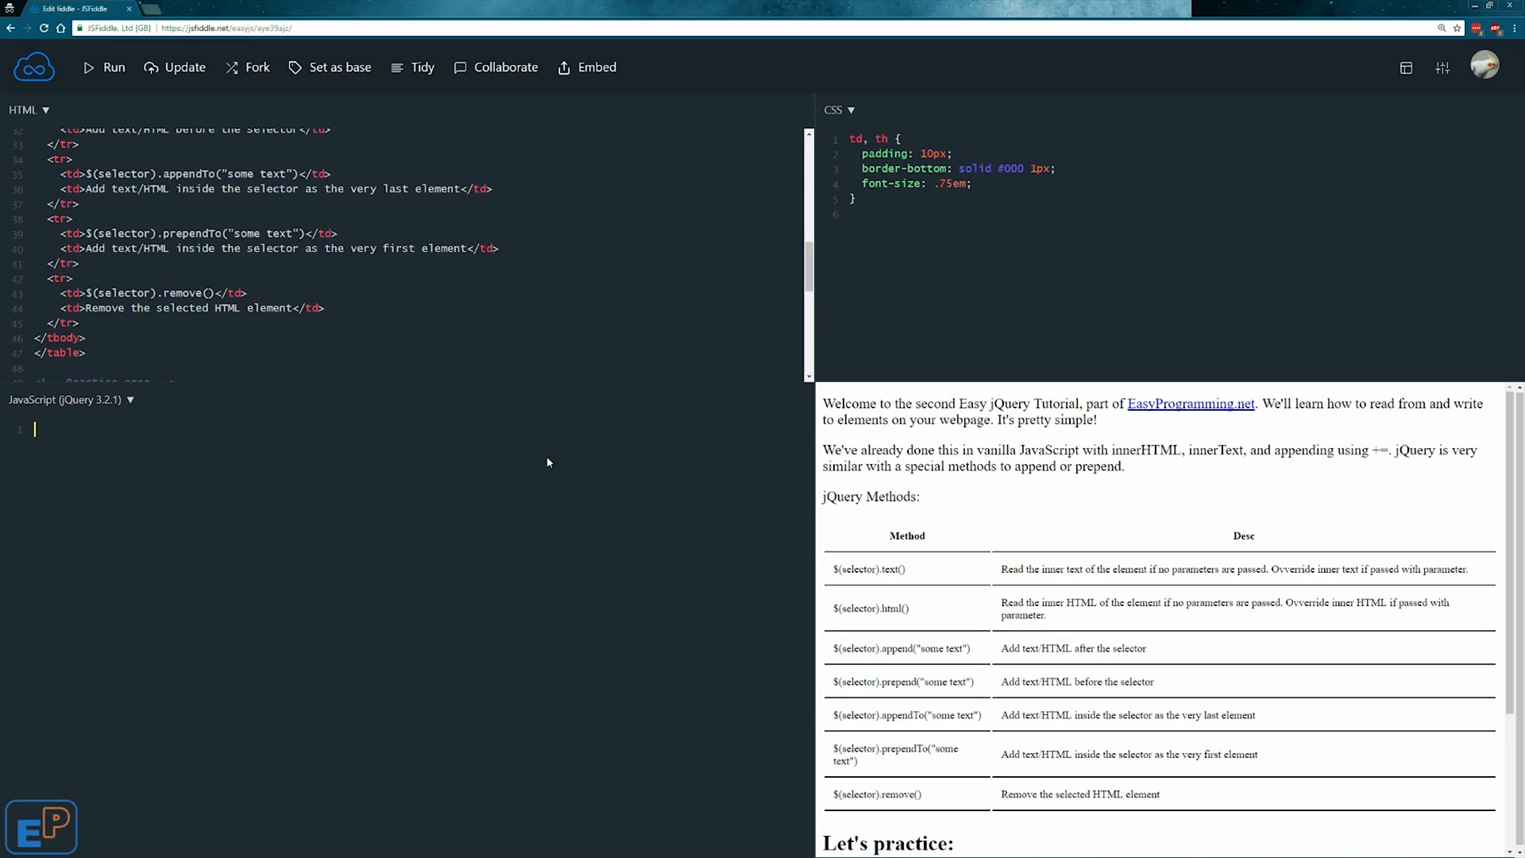
{"action": "scroll", "coordinate": [895, 563], "scroll_direction": "down", "scroll_amount": 1}
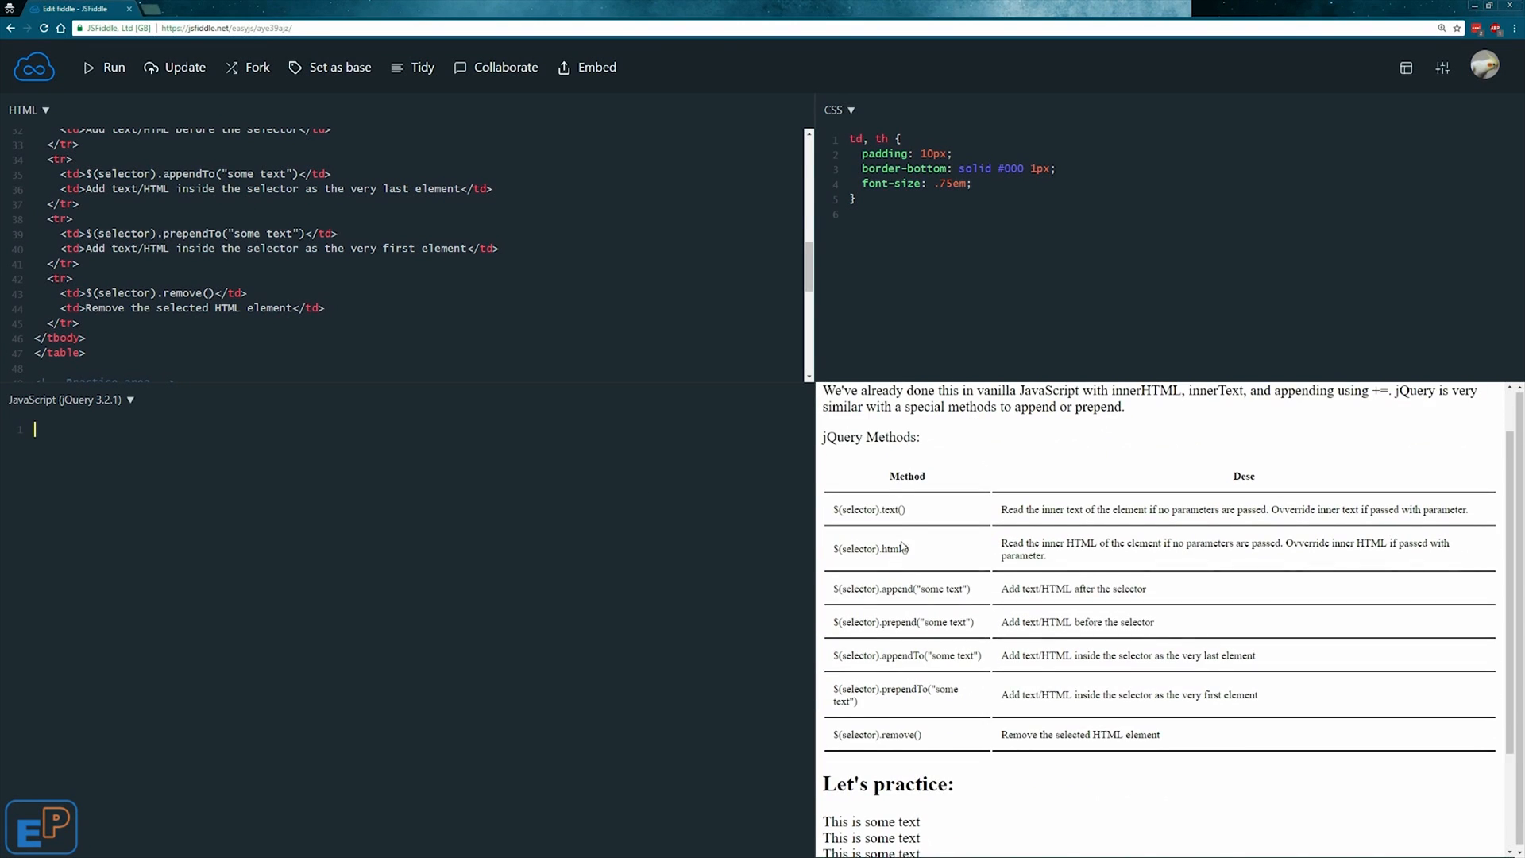
Step: Review the text, html and append methods in the result page's methods table
{"action": "double_click", "coordinate": [893, 511]}
{"action": "double_click", "coordinate": [891, 549]}
{"action": "double_click", "coordinate": [897, 589]}
{"action": "scroll", "coordinate": [1025, 730], "scroll_direction": "down", "scroll_amount": 1}
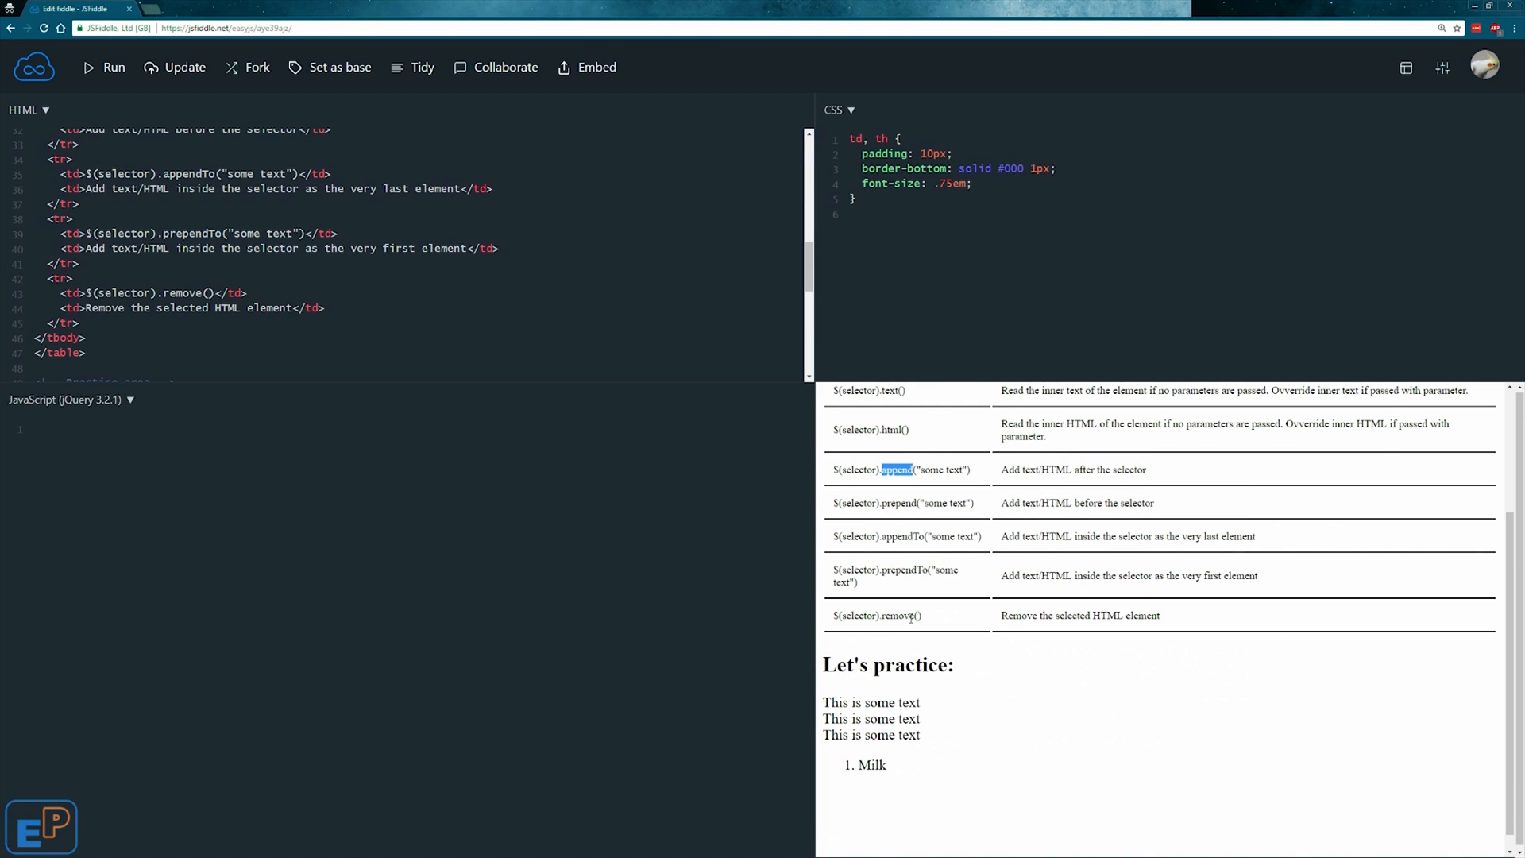
{"action": "left_click_drag", "start_coordinate": [807, 272], "coordinate": [807, 321]}
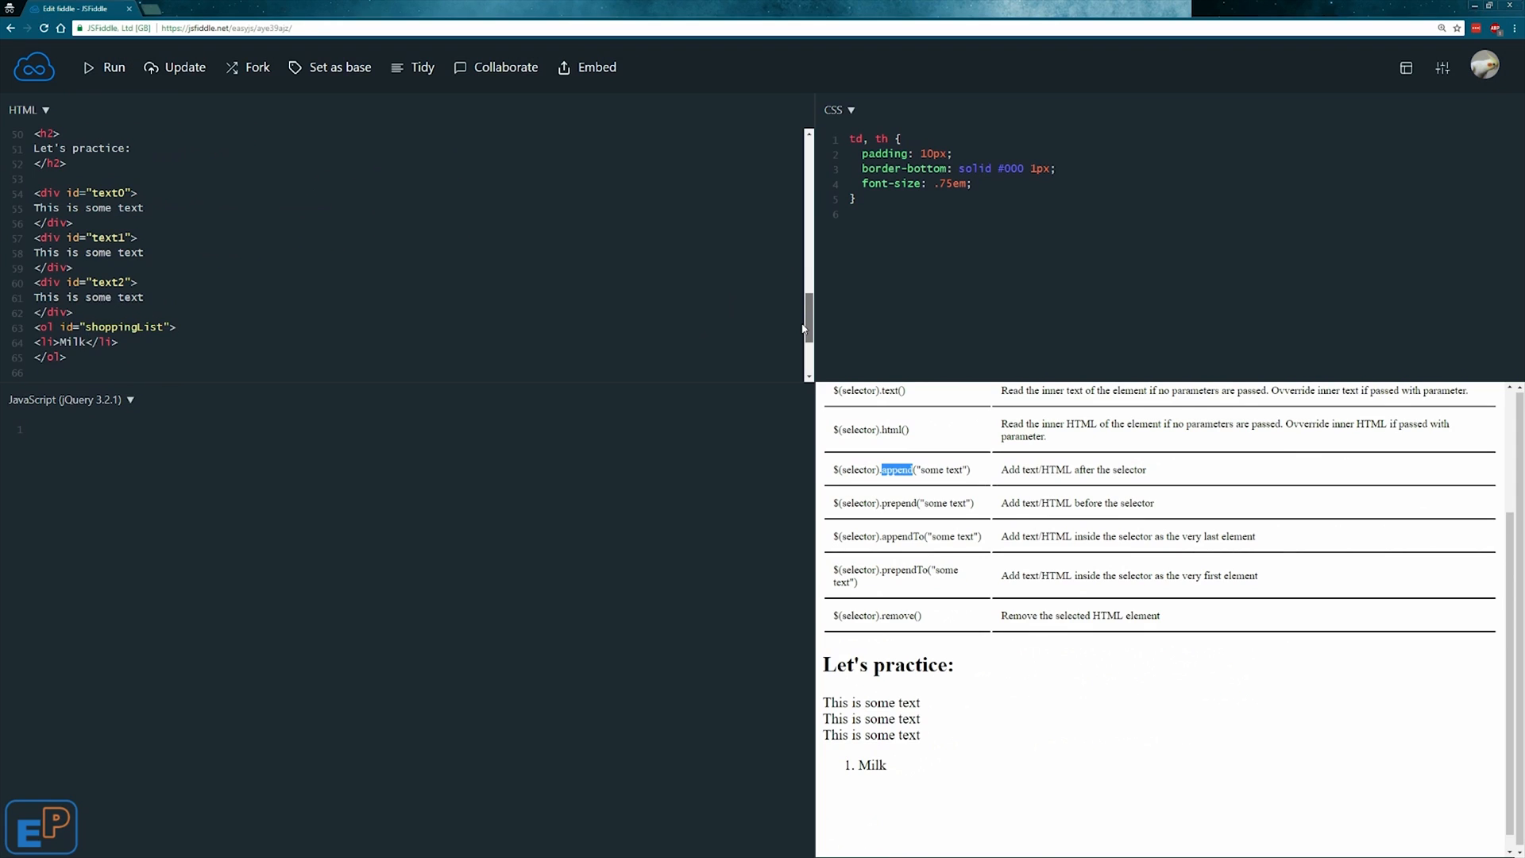
{"action": "scroll", "coordinate": [246, 280], "scroll_direction": "down", "scroll_amount": 1}
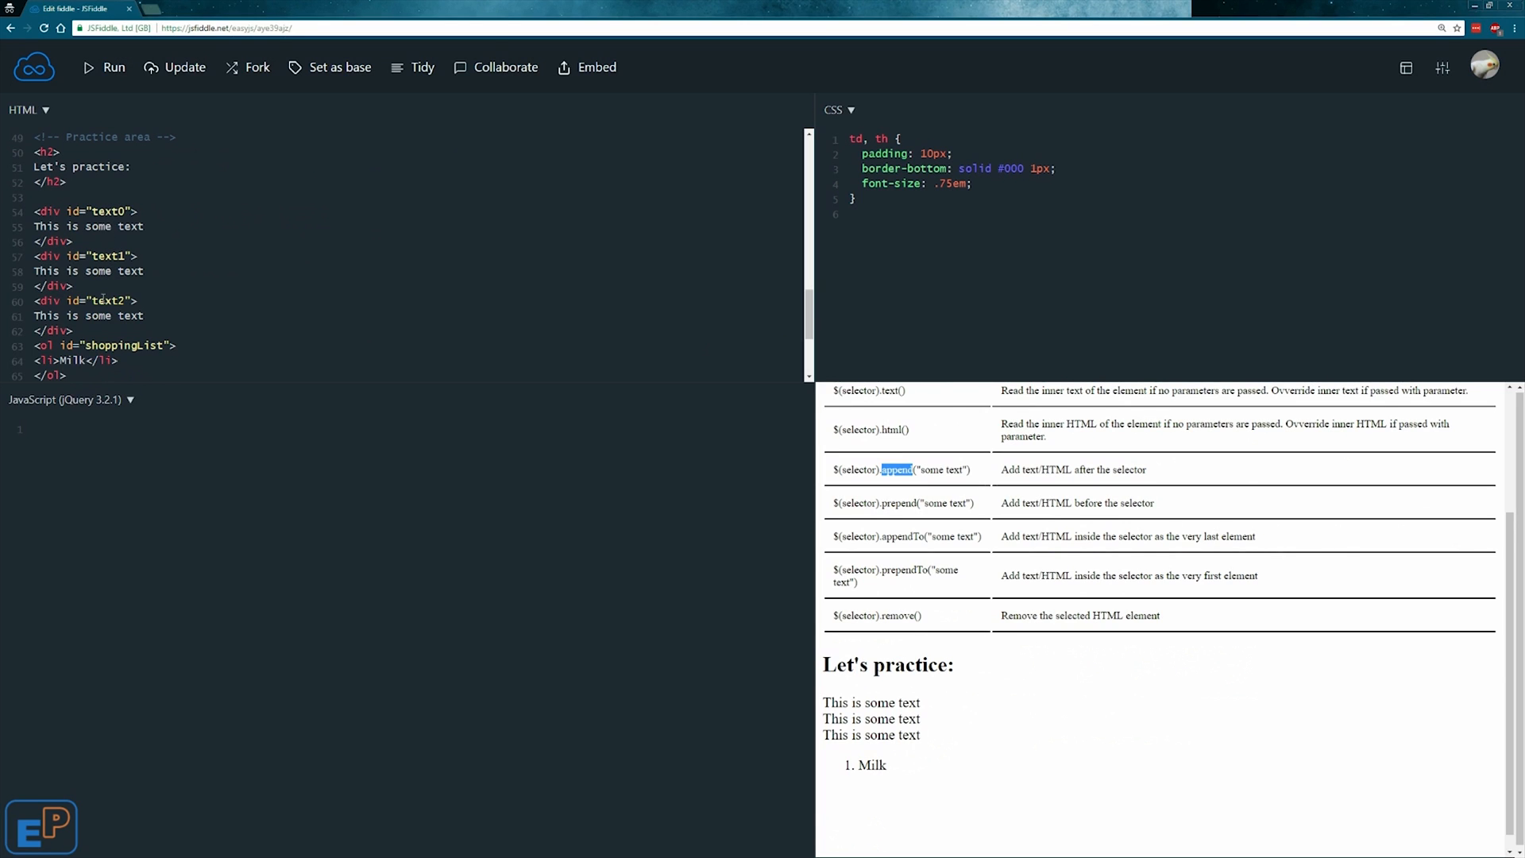
Step: Note the shoppingList id, rerun the fiddle with Ctrl+Enter and start a $() call in the JavaScript panel
{"action": "double_click", "coordinate": [90, 347]}
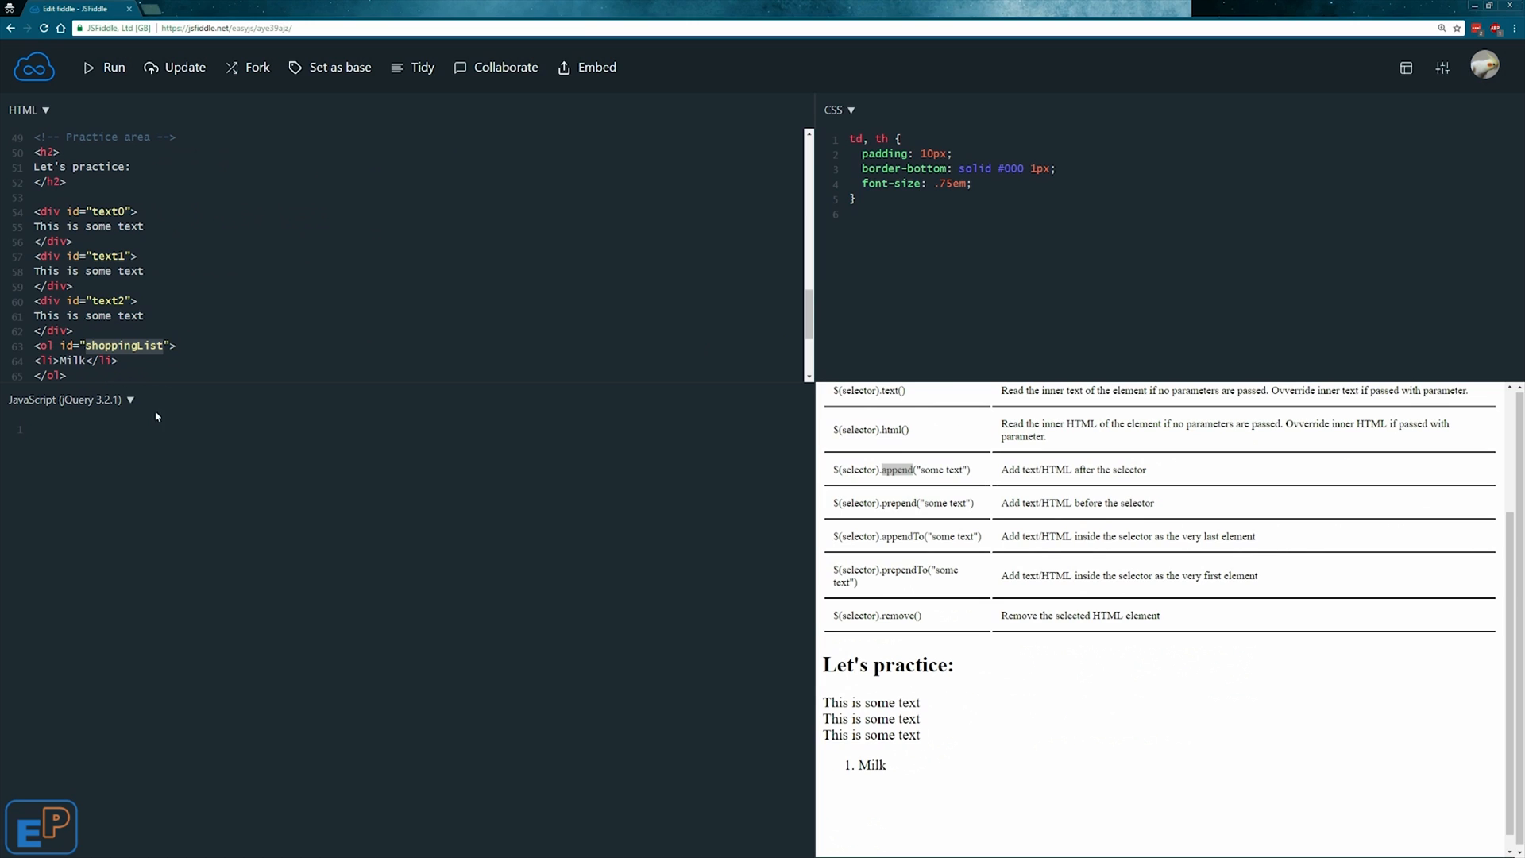
{"action": "key", "text": "ctrl+Return"}
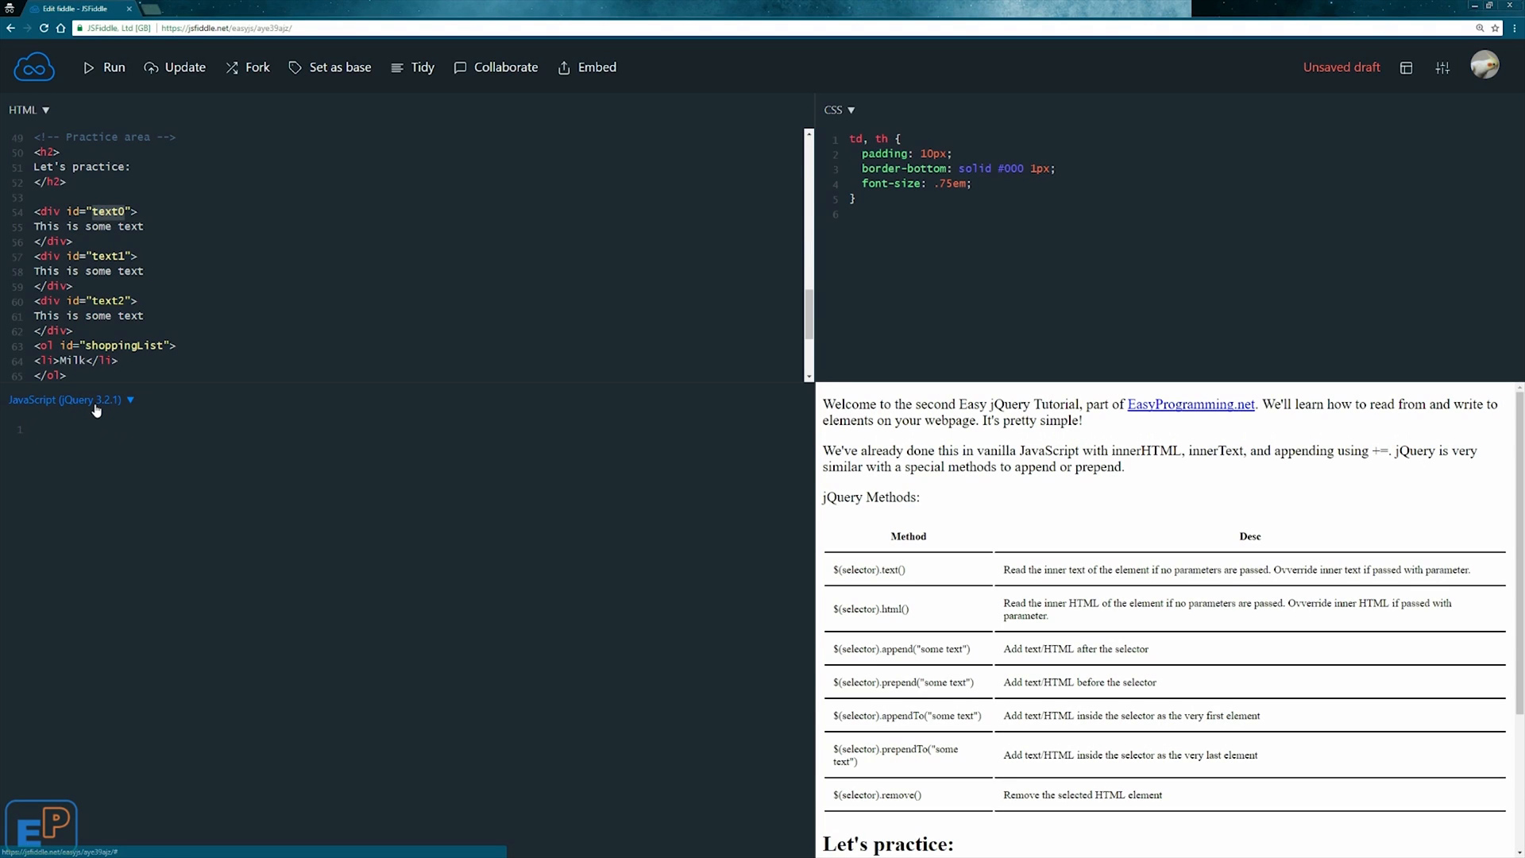
{"action": "left_click", "coordinate": [99, 429]}
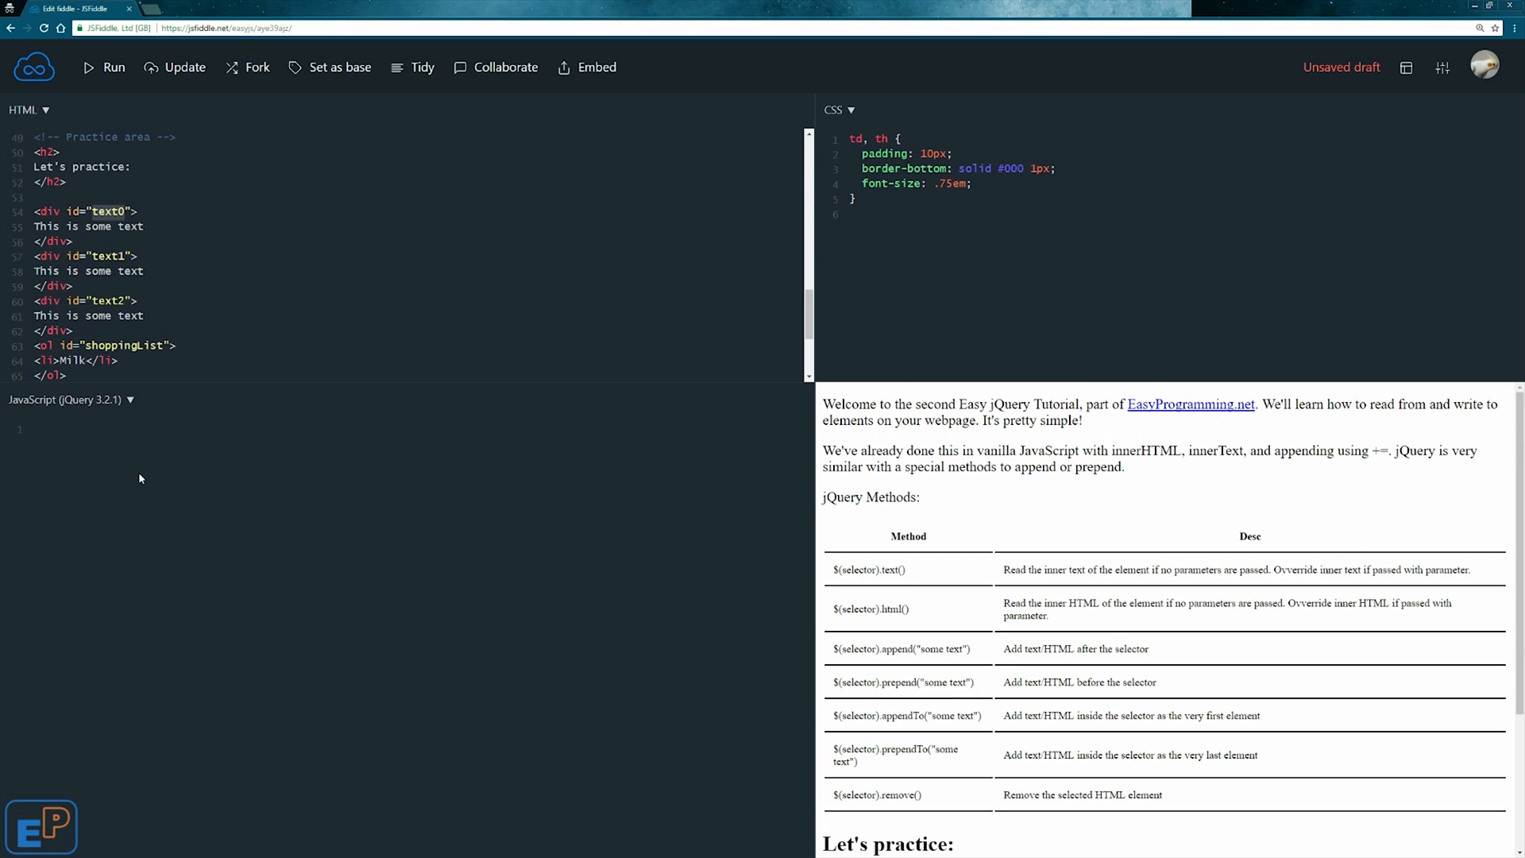
{"action": "type", "text": "$("}
{"action": "type", "text": "'"}
{"action": "type", "text": "#"}
{"action": "type", "text": "text0"}
Step: Write console.log($('#text0').text()); wrapping the selector call in console.log
{"action": "key", "text": "Right"}
{"action": "type", "text": ".text();"}
{"action": "left_click_drag", "start_coordinate": [143, 226], "coordinate": [35, 225]}
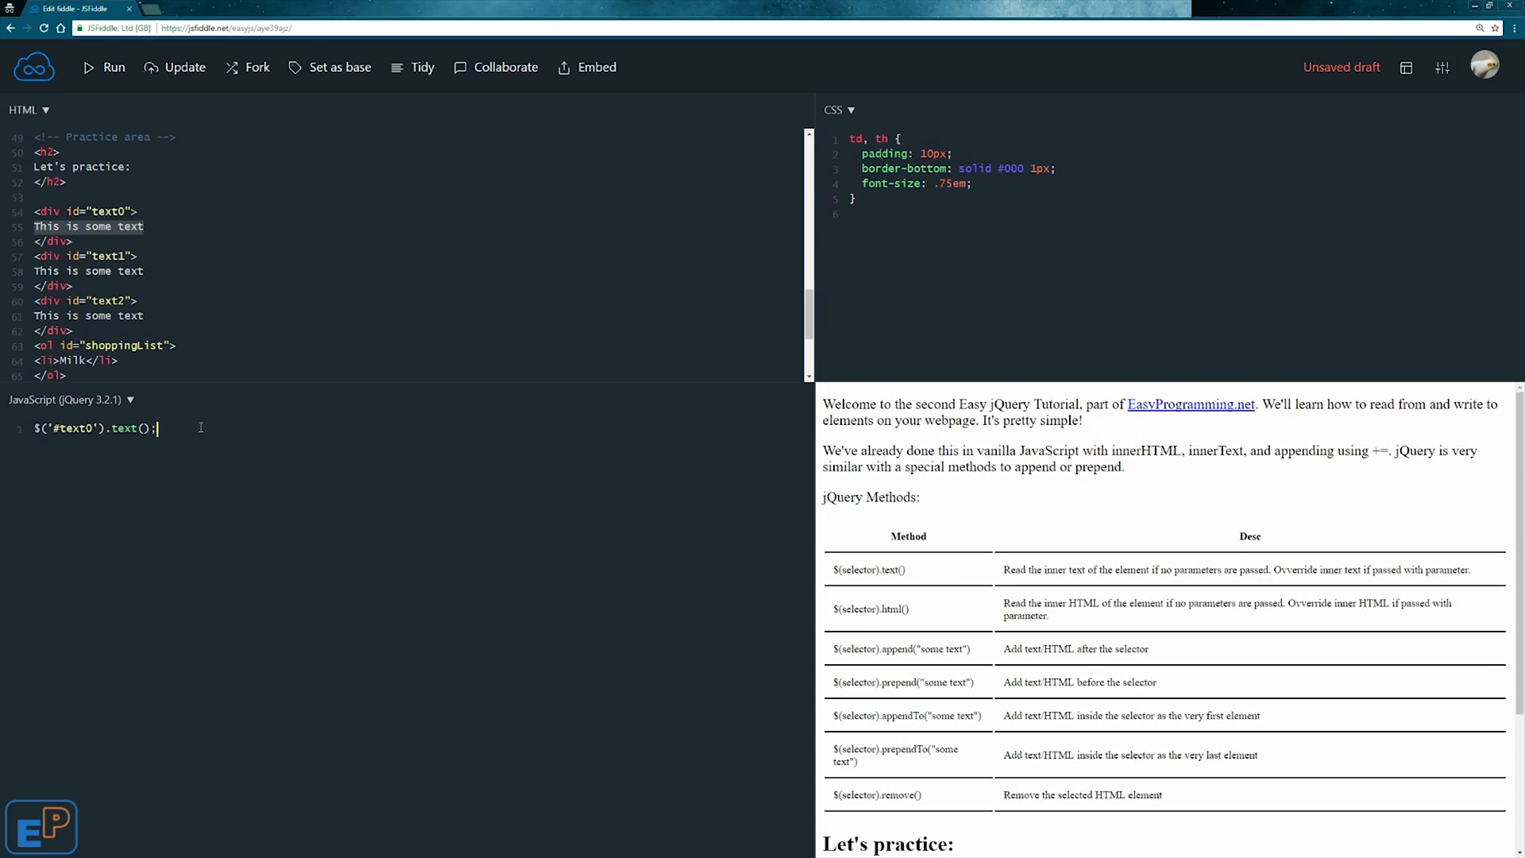
{"action": "key", "text": "Home"}
{"action": "type", "text": "c"}
{"action": "type", "text": "onsole.log("}
{"action": "key", "text": "End"}
{"action": "key", "text": "Left"}
{"action": "type", "text": ")"}
Step: Show the browser DevTools Console and run the fiddle to log the first div's text
{"action": "right_click", "coordinate": [275, 518]}
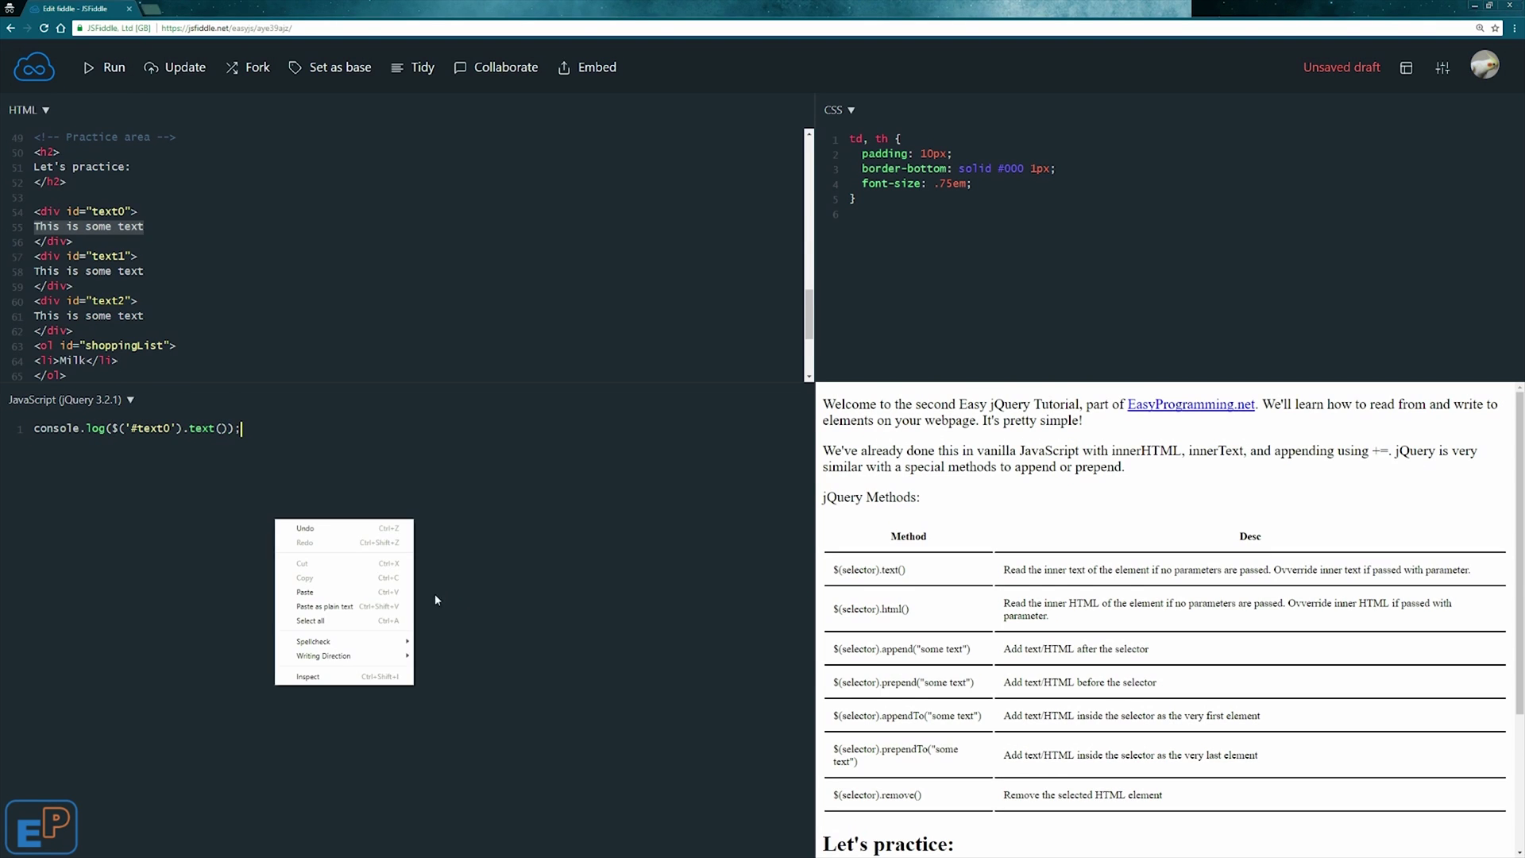
{"action": "left_click", "coordinate": [372, 680]}
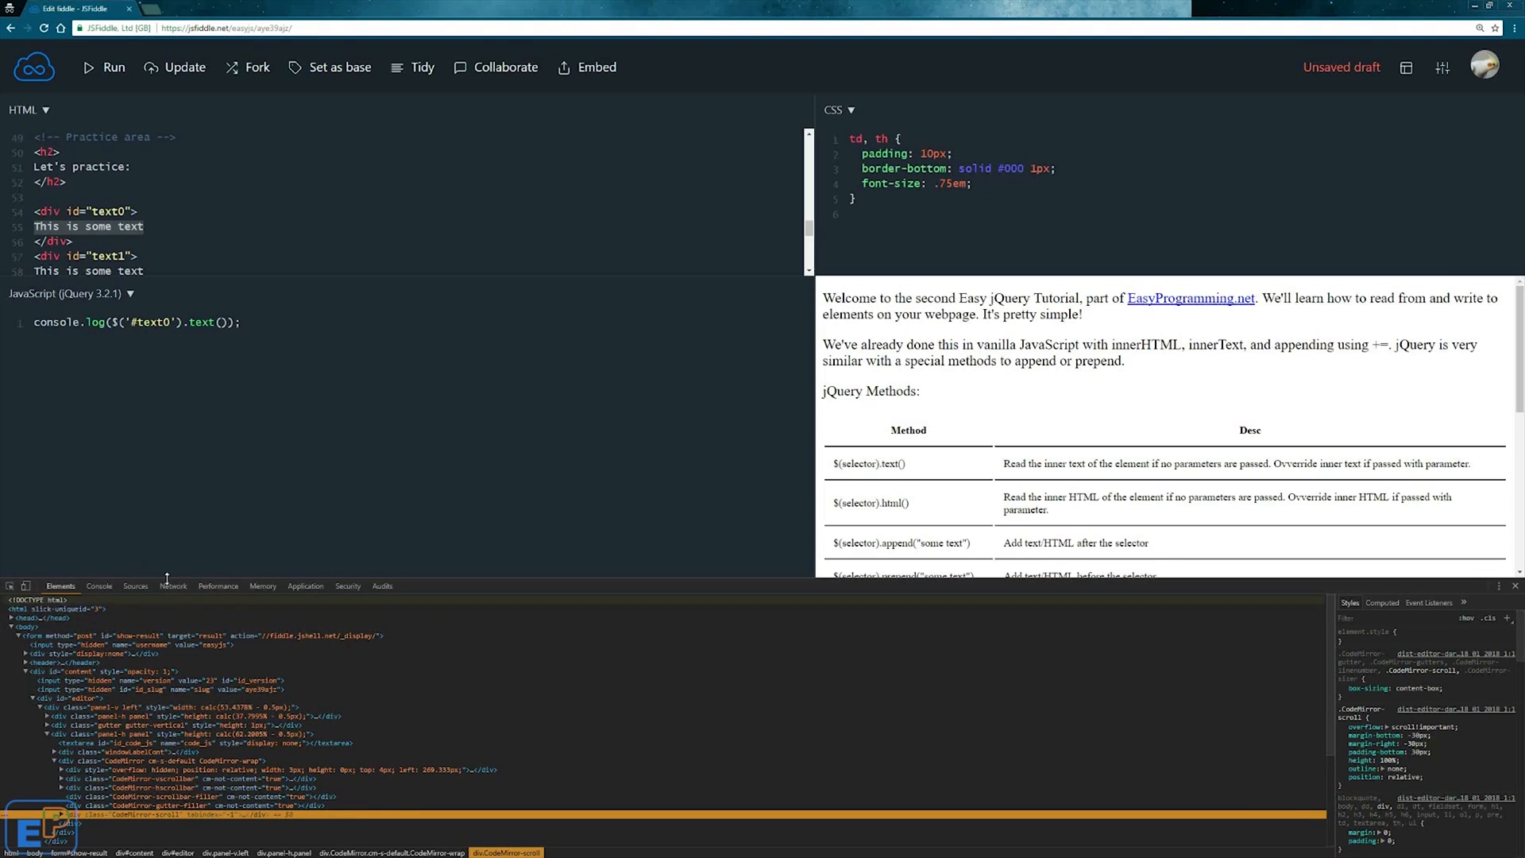
{"action": "left_click", "coordinate": [100, 587]}
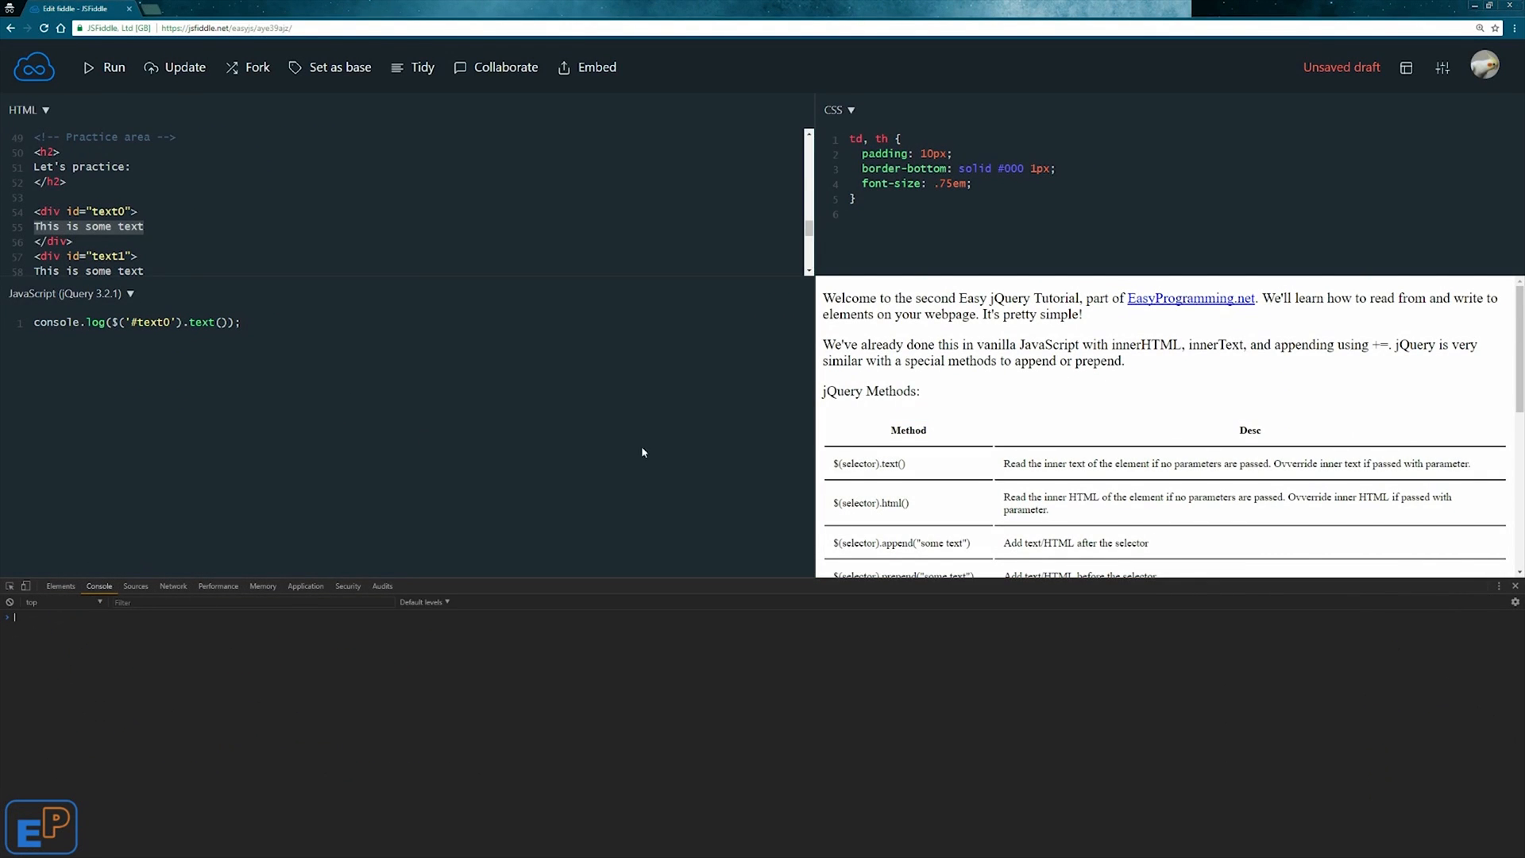
{"action": "left_click", "coordinate": [107, 67]}
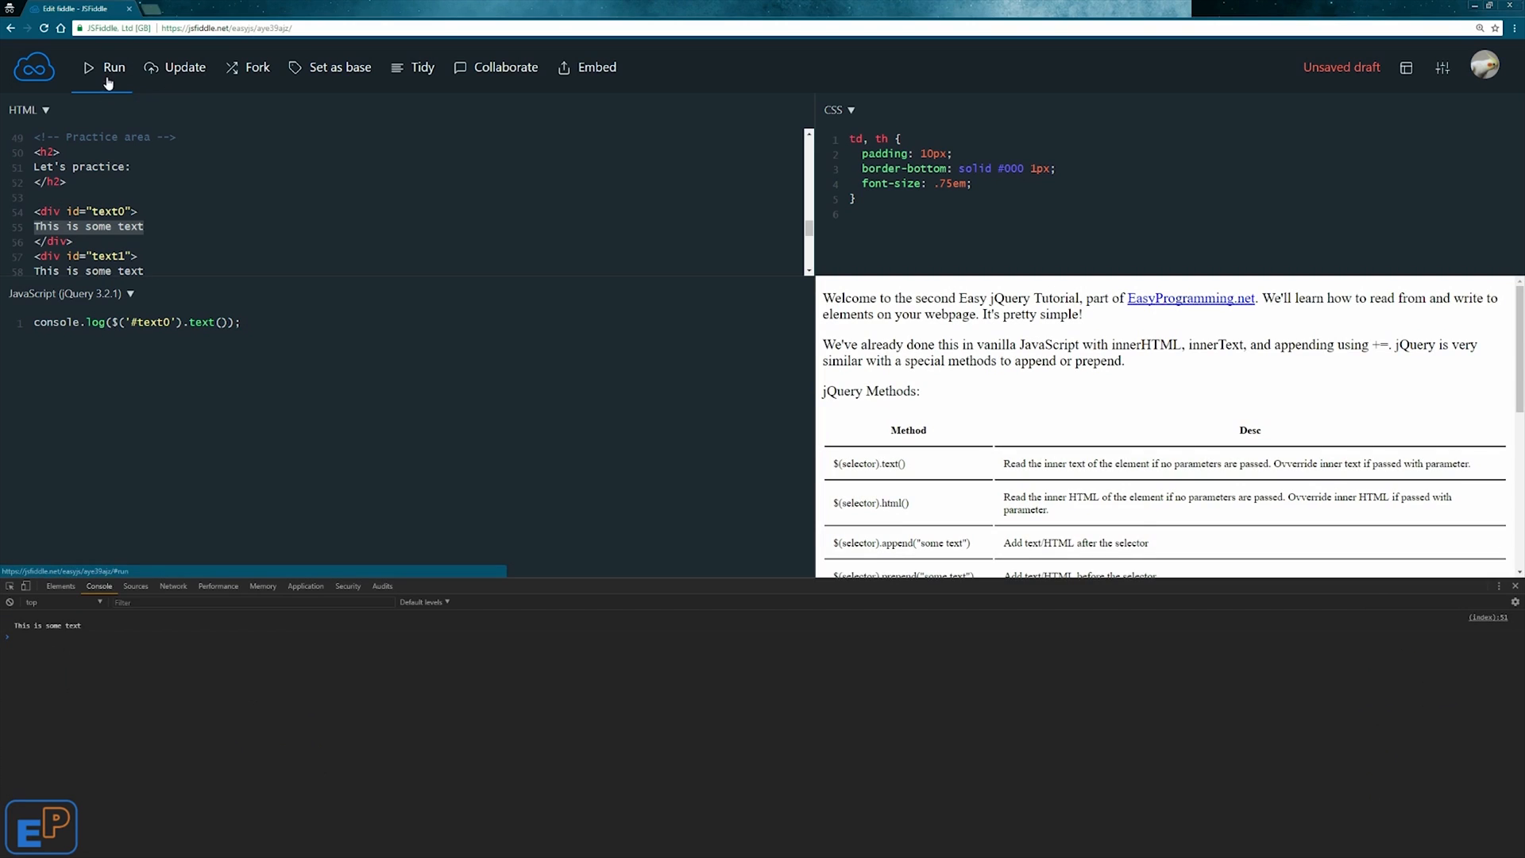
Step: Edit the first div's text, rerun, and check the logged line 'This is some text from the first div'
{"action": "left_click", "coordinate": [160, 226]}
{"action": "type", "text": "fro"}
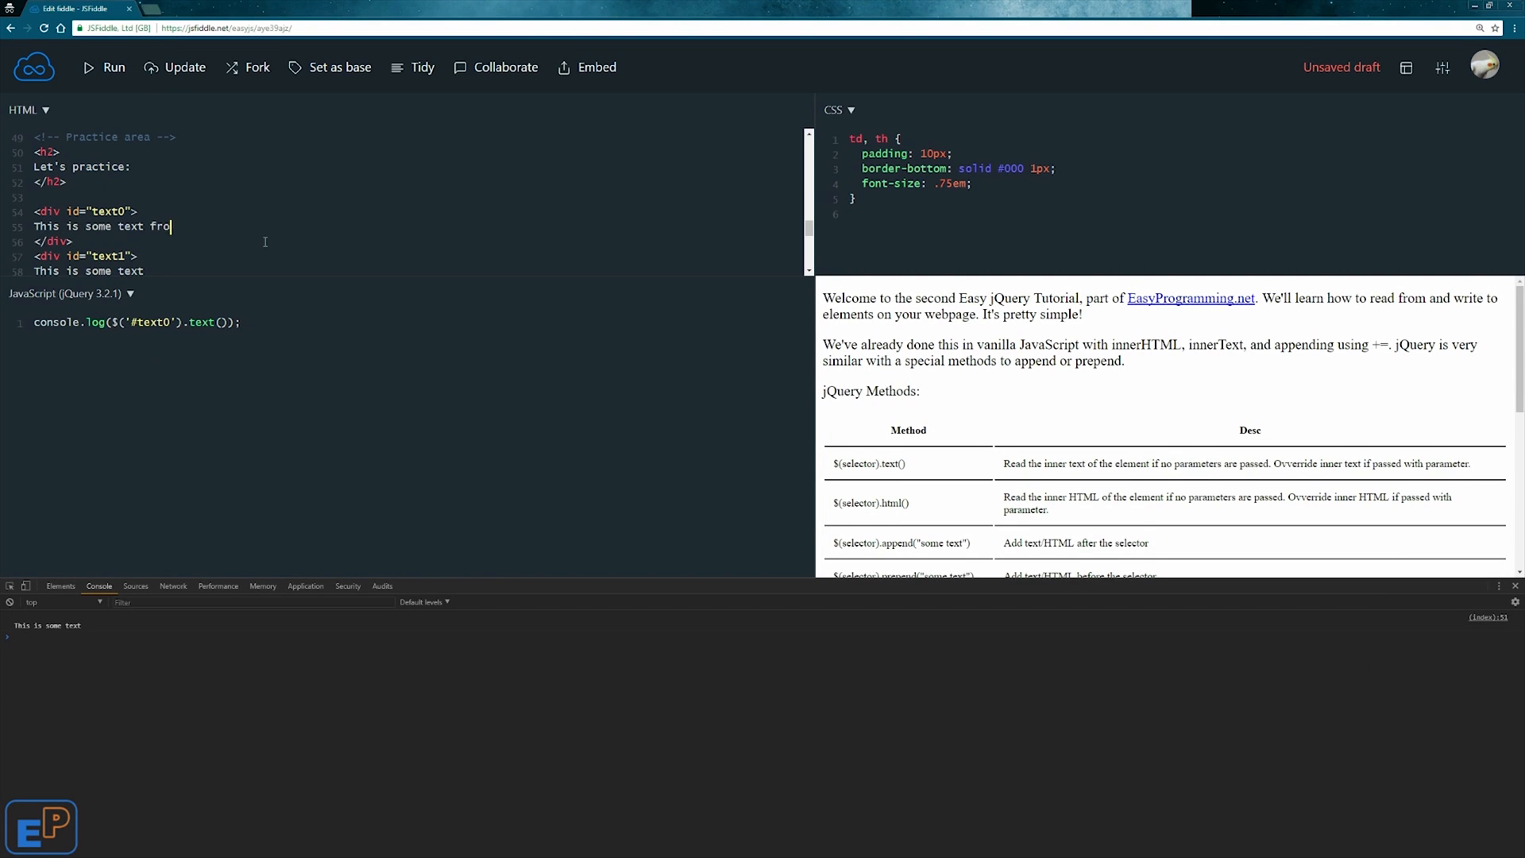
{"action": "type", "text": "m the first div"}
{"action": "left_click", "coordinate": [98, 68]}
{"action": "left_click_drag", "start_coordinate": [170, 648], "coordinate": [14, 645]}
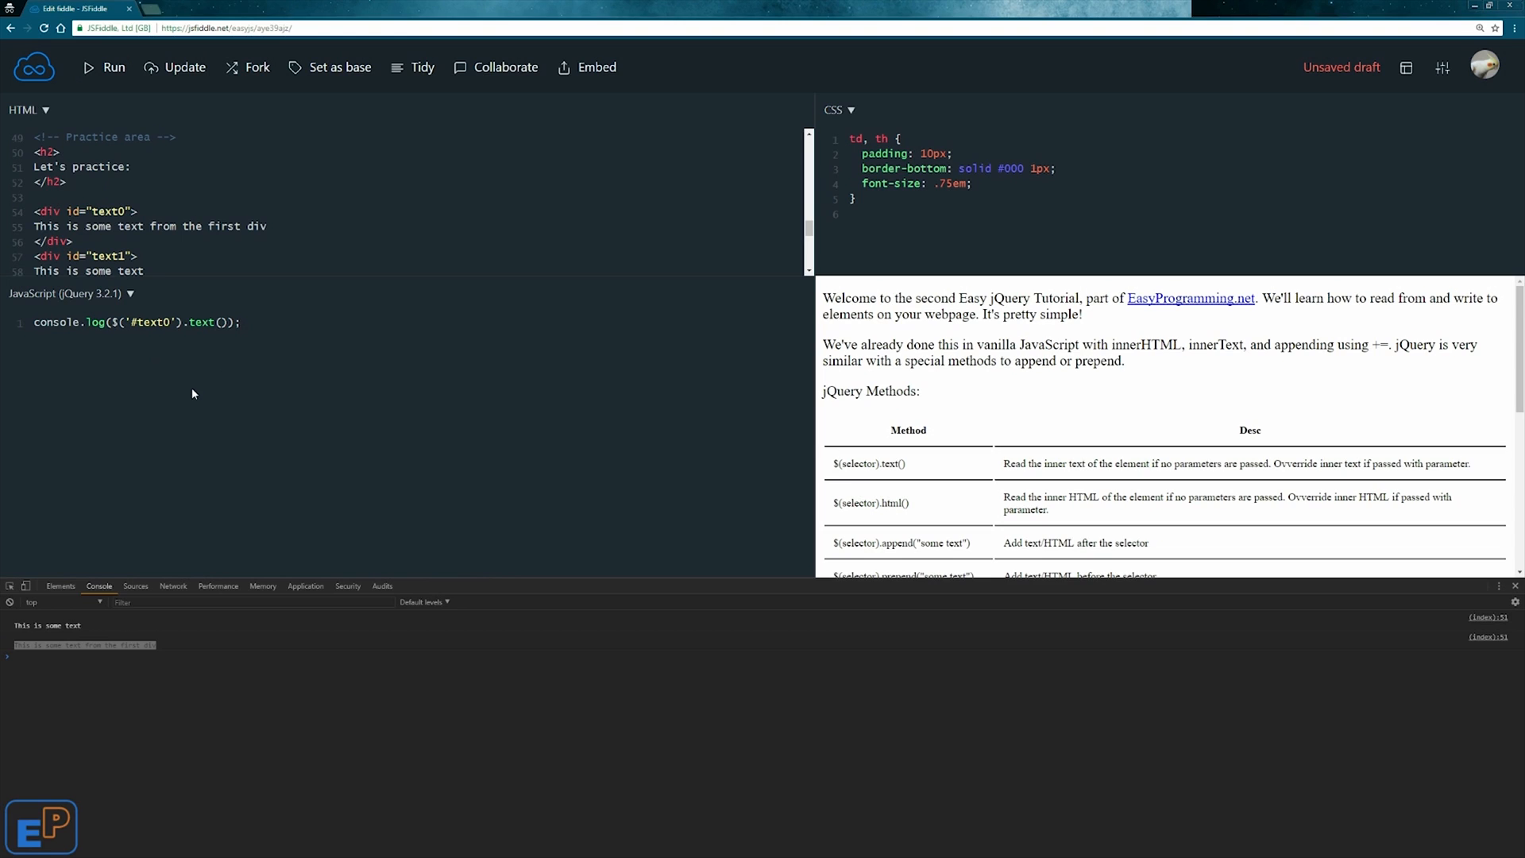
{"action": "left_click_drag", "start_coordinate": [182, 322], "coordinate": [231, 321]}
{"action": "left_click", "coordinate": [222, 323]}
{"action": "scroll", "coordinate": [808, 232], "scroll_direction": "down", "scroll_amount": 1}
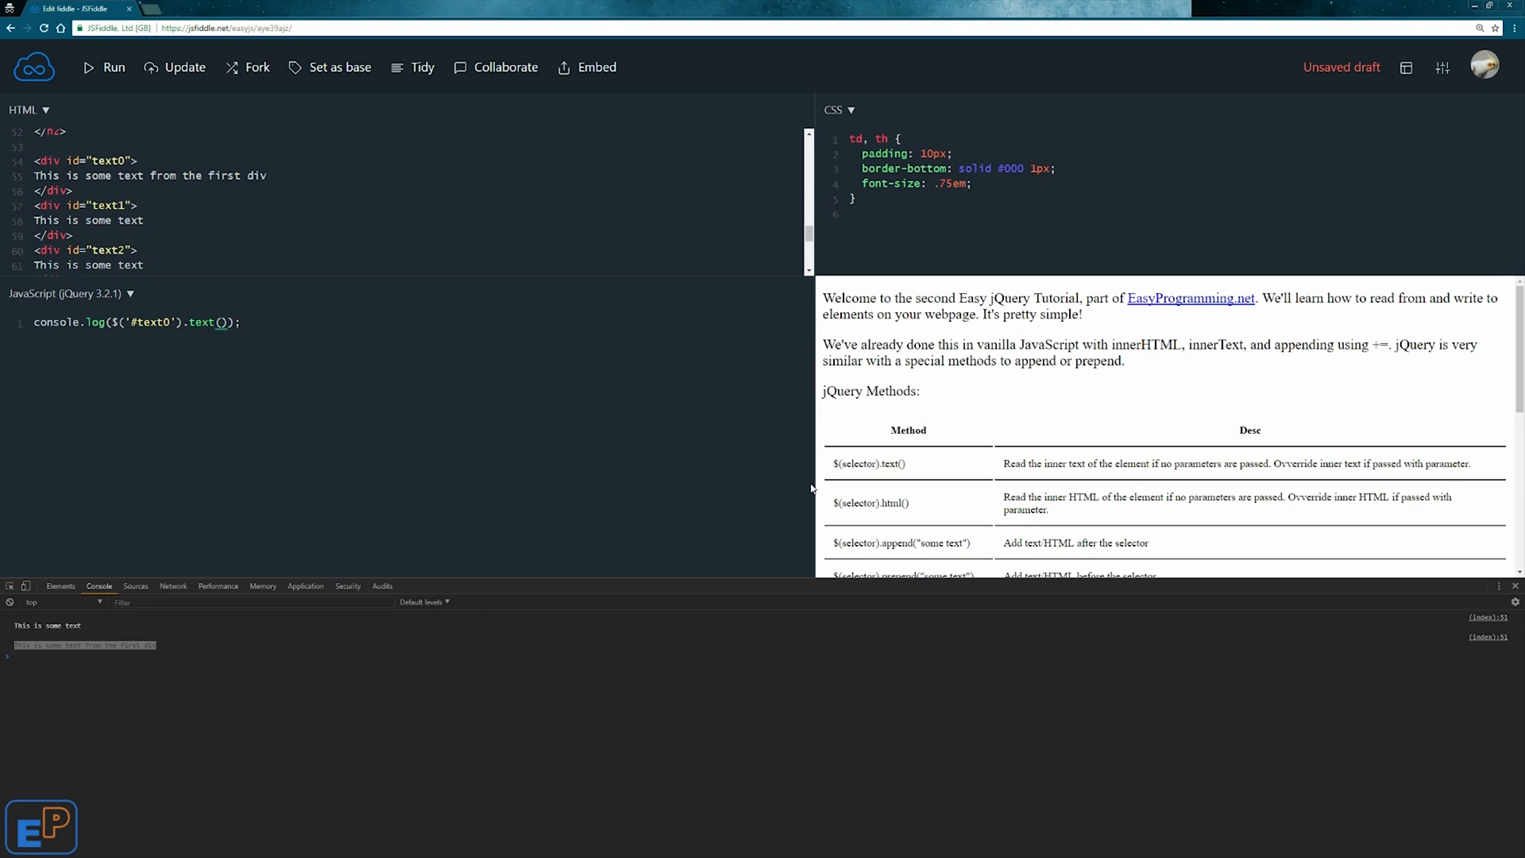
{"action": "triple_click", "coordinate": [119, 647]}
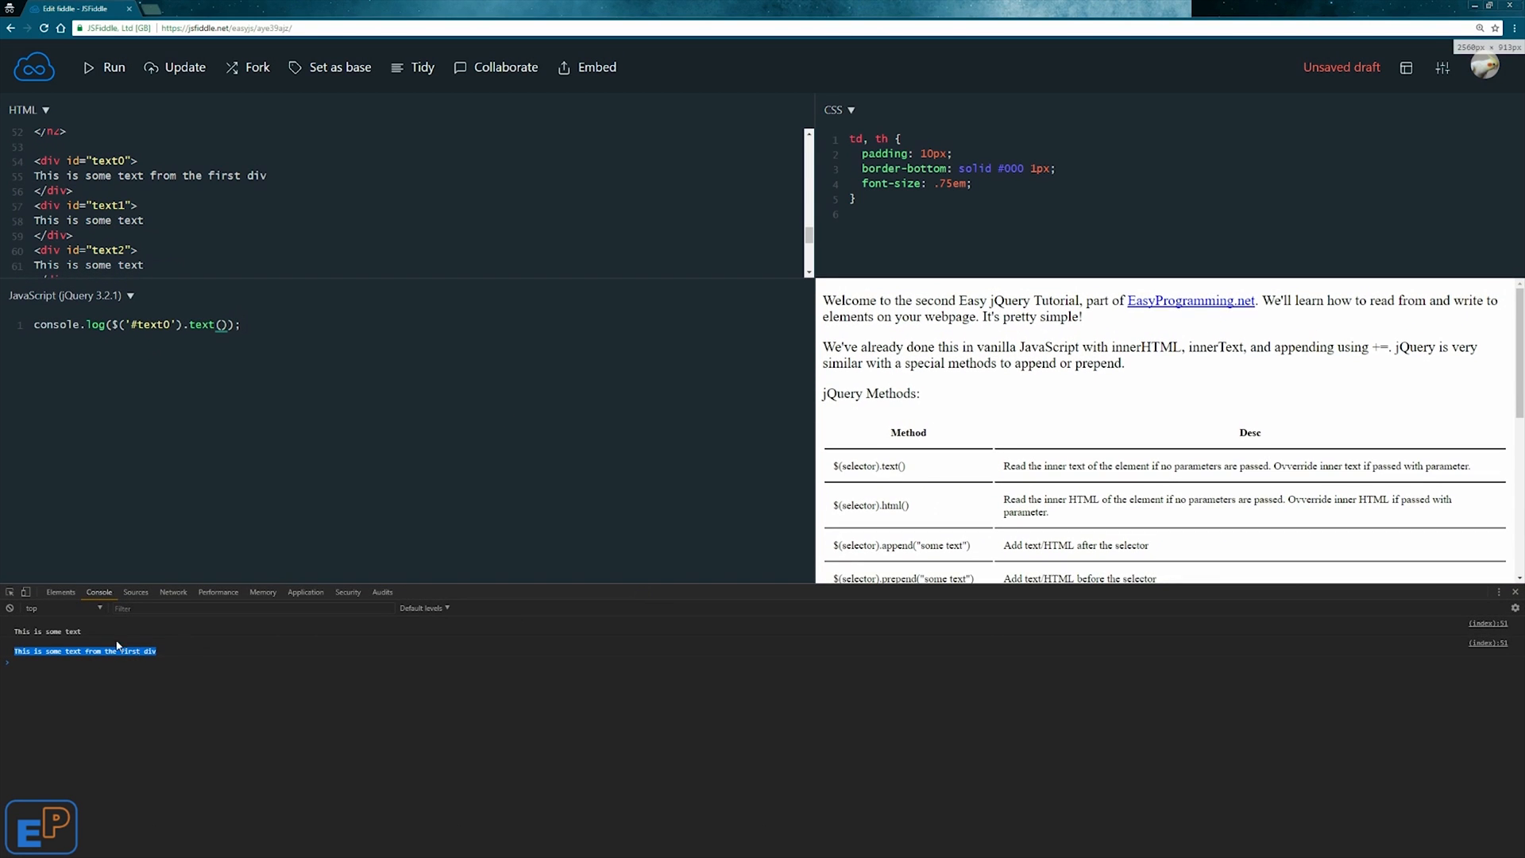
Step: Close the console and give .text() the argument '<strong>Now I'm a different text</strong>', fixing a missing word and stray quote
{"action": "left_click", "coordinate": [1515, 592]}
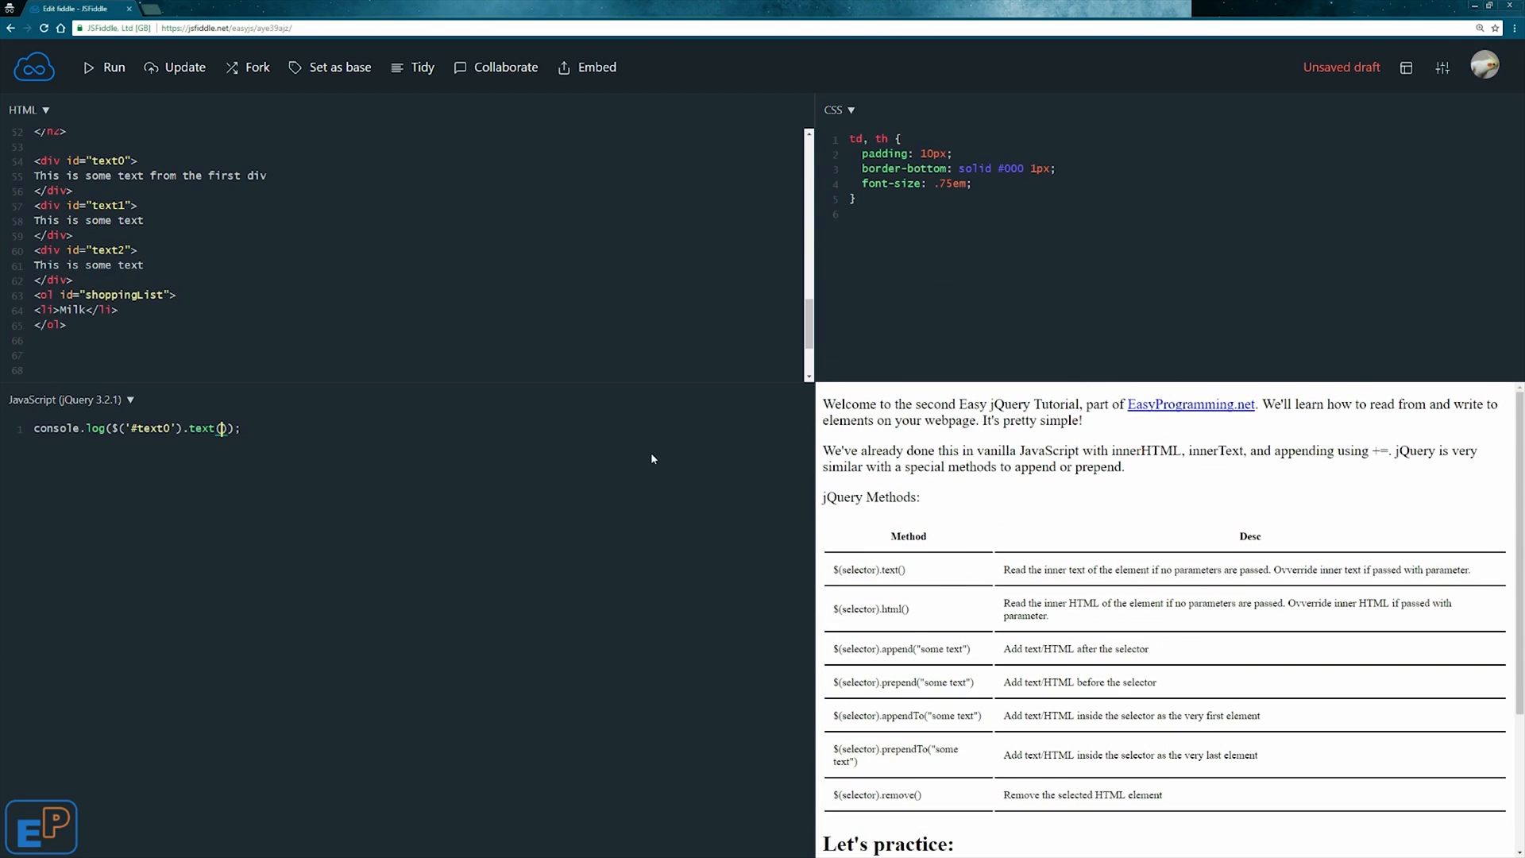
{"action": "scroll", "coordinate": [477, 298], "scroll_direction": "up", "scroll_amount": 1}
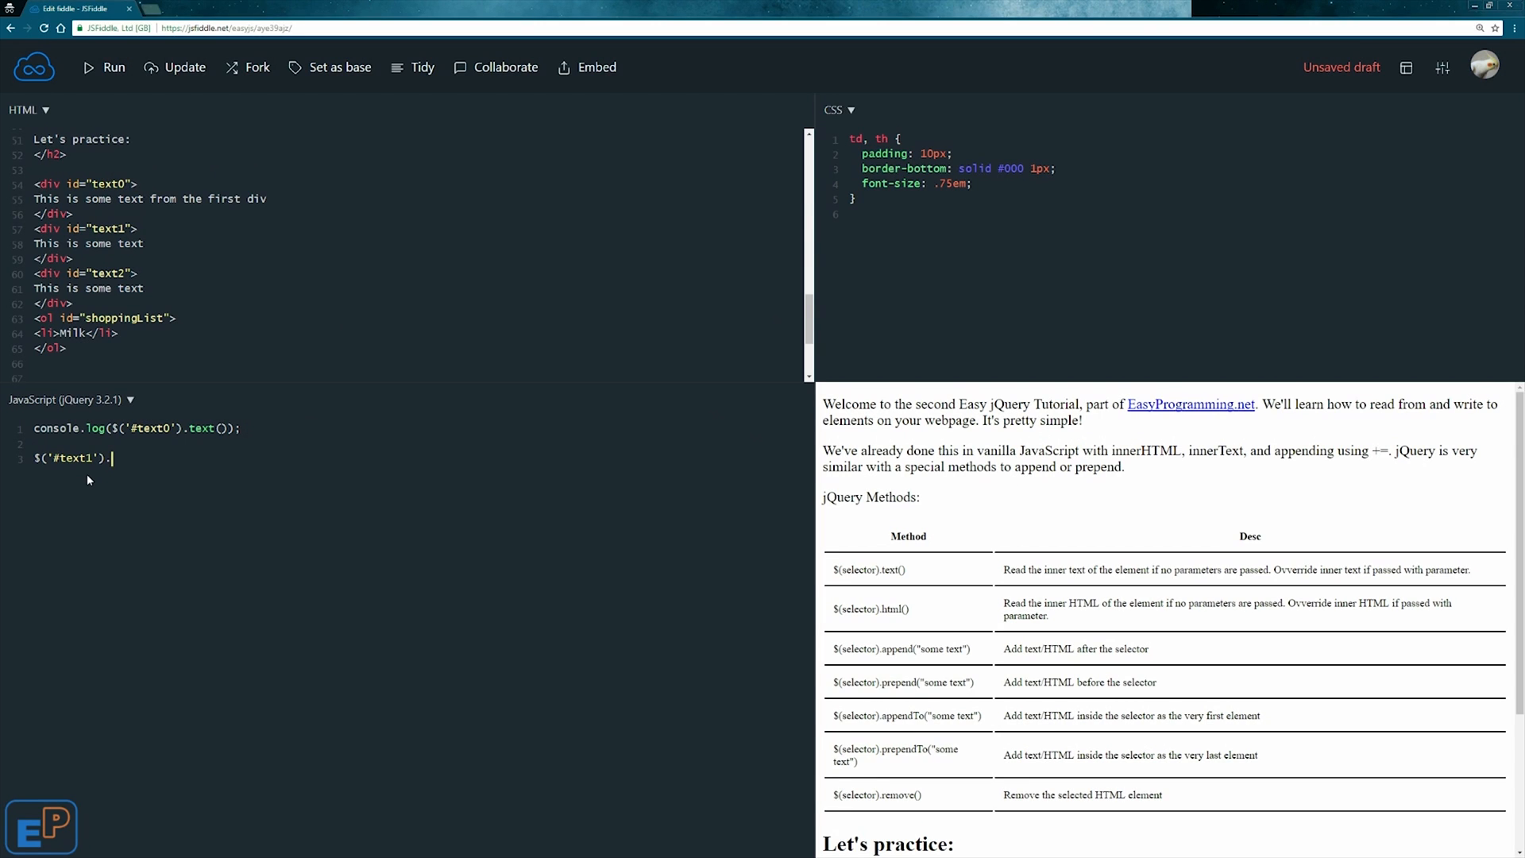
{"action": "type", "text": "text("}
{"action": "left_click", "coordinate": [144, 459]}
{"action": "type", "text": "'<strong>"}
{"action": "type", "text": "Now I "}
{"action": "type", "text": "'m "}
{"action": "type", "text": "different text"}
{"action": "key", "text": "Left"}
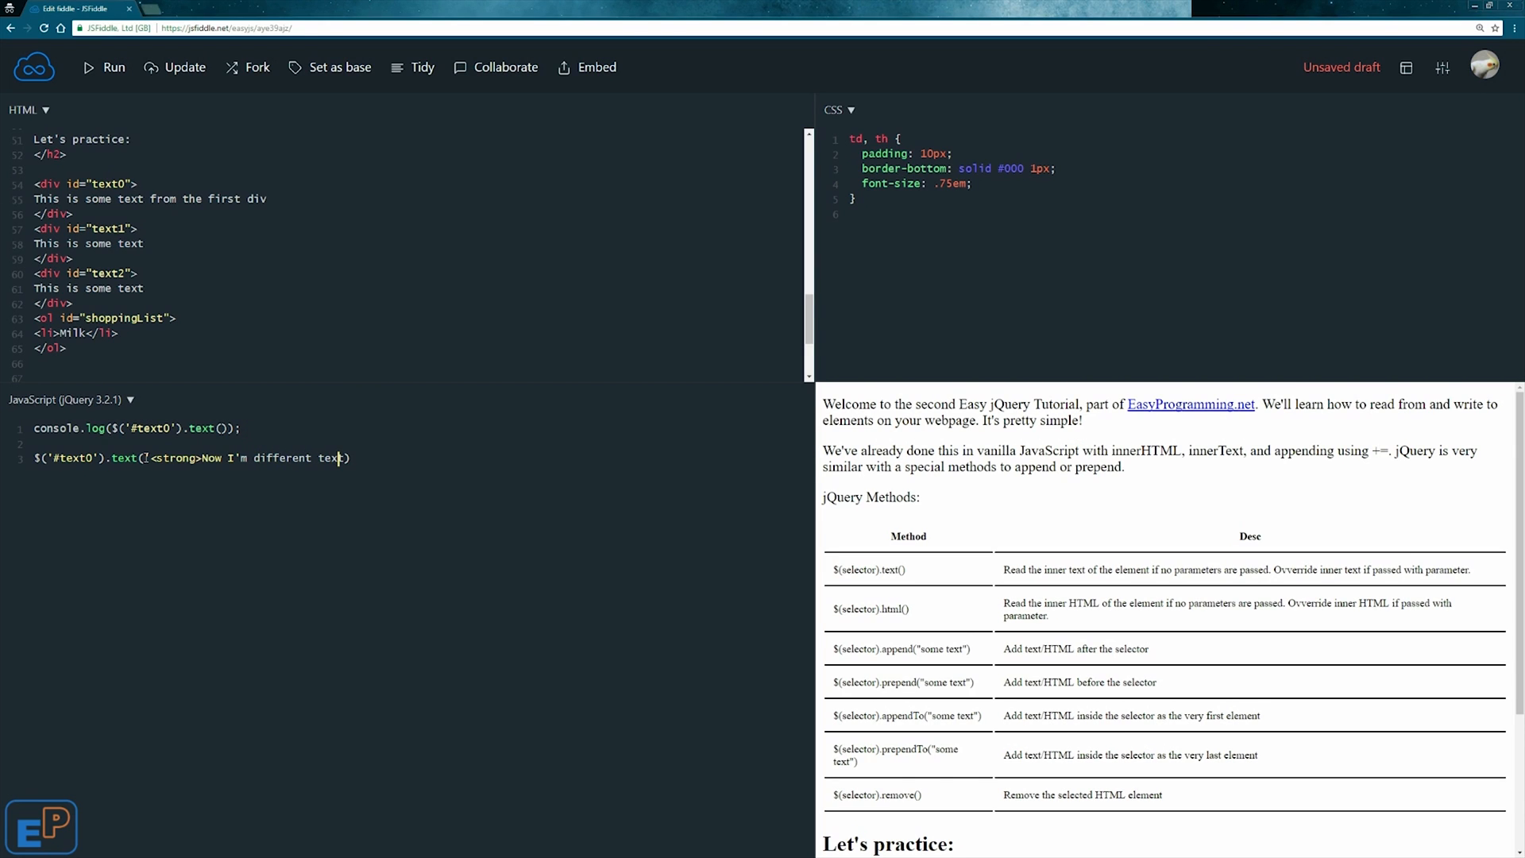
{"action": "key", "text": "ctrl+Left"}
{"action": "key", "text": "ctrl+Left"}
{"action": "key", "text": "Right"}
{"action": "type", "text": "a"}
{"action": "key", "text": "ctrl+Right"}
{"action": "key", "text": "ctrl+Right"}
{"action": "key", "text": "Left"}
{"action": "key", "text": "Right"}
{"action": "type", "text": "</strong>"}
{"action": "type", "text": "')"}
{"action": "key", "text": "Delete"}
{"action": "type", "text": ";"}
Step: Escape the apostrophe in I'm as I\'m inside the quoted string
{"action": "left_click", "coordinate": [151, 456]}
{"action": "left_click", "coordinate": [232, 456]}
{"action": "type", "text": "\\"}
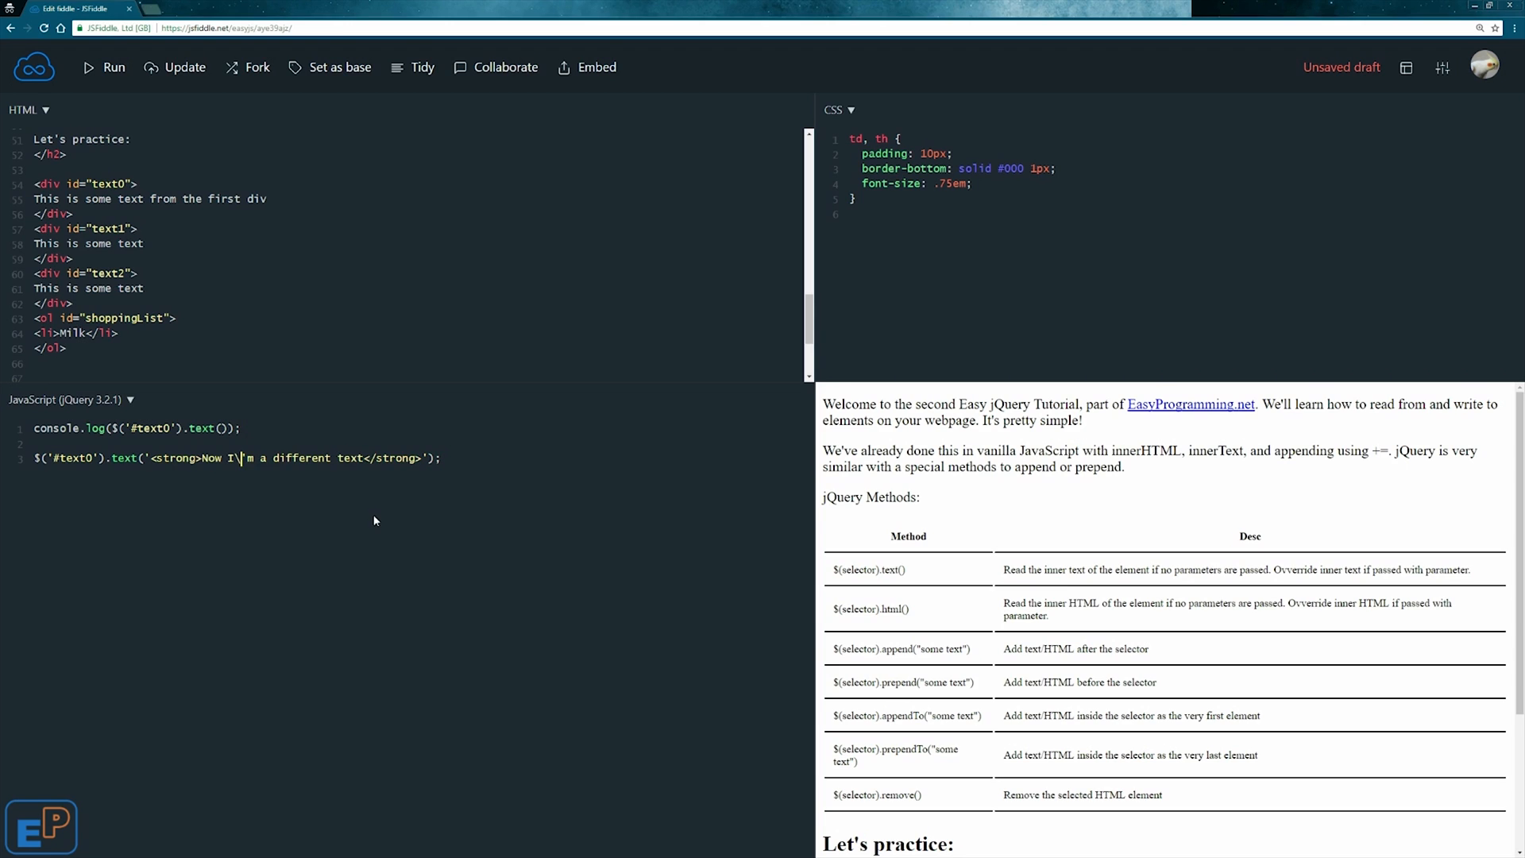
{"action": "left_click_drag", "start_coordinate": [424, 458], "coordinate": [145, 458]}
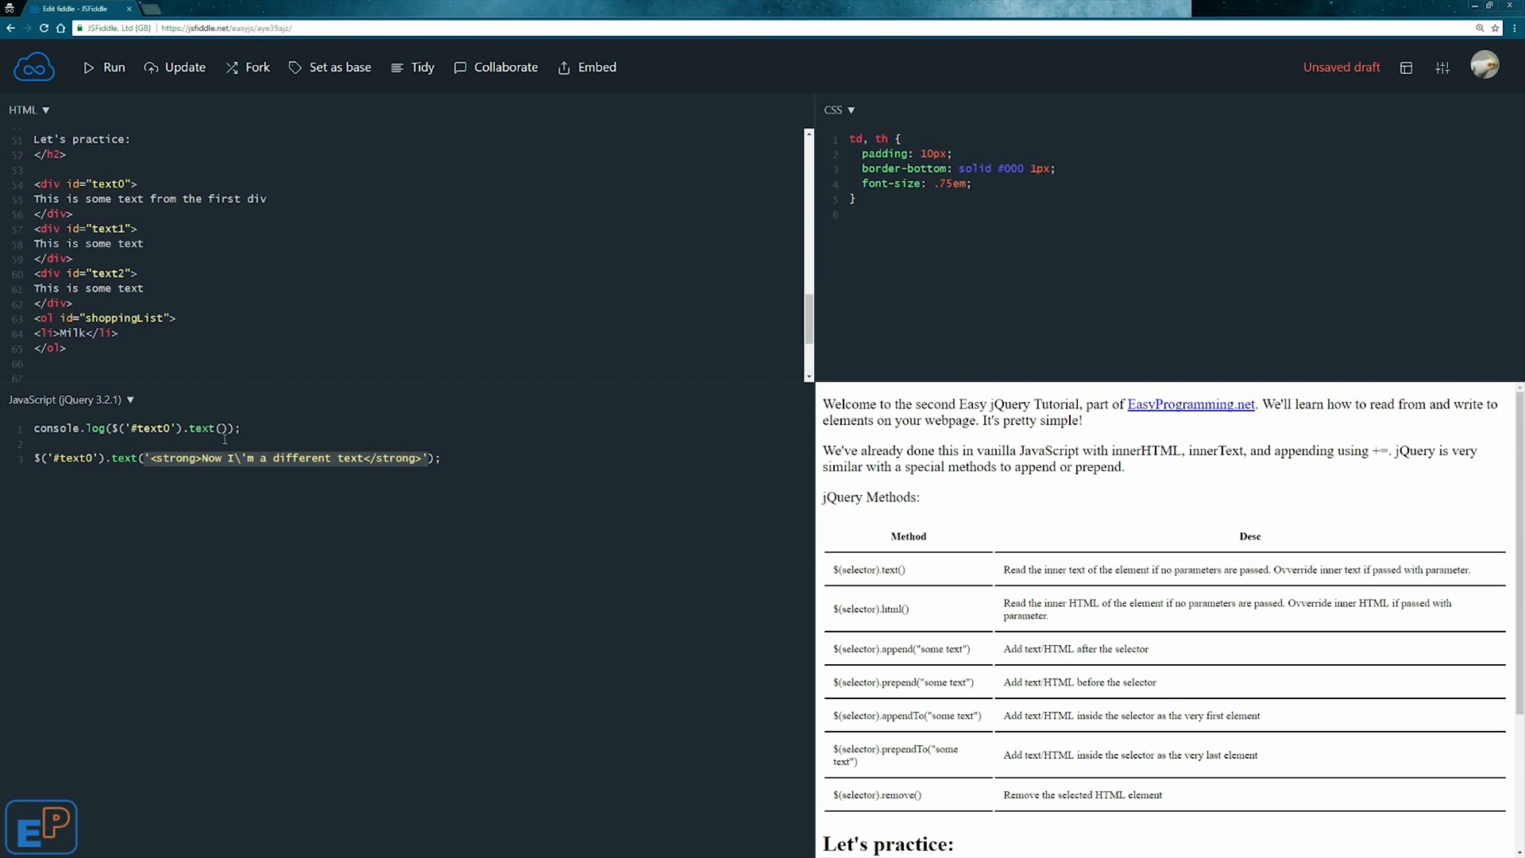
{"action": "left_click", "coordinate": [248, 459]}
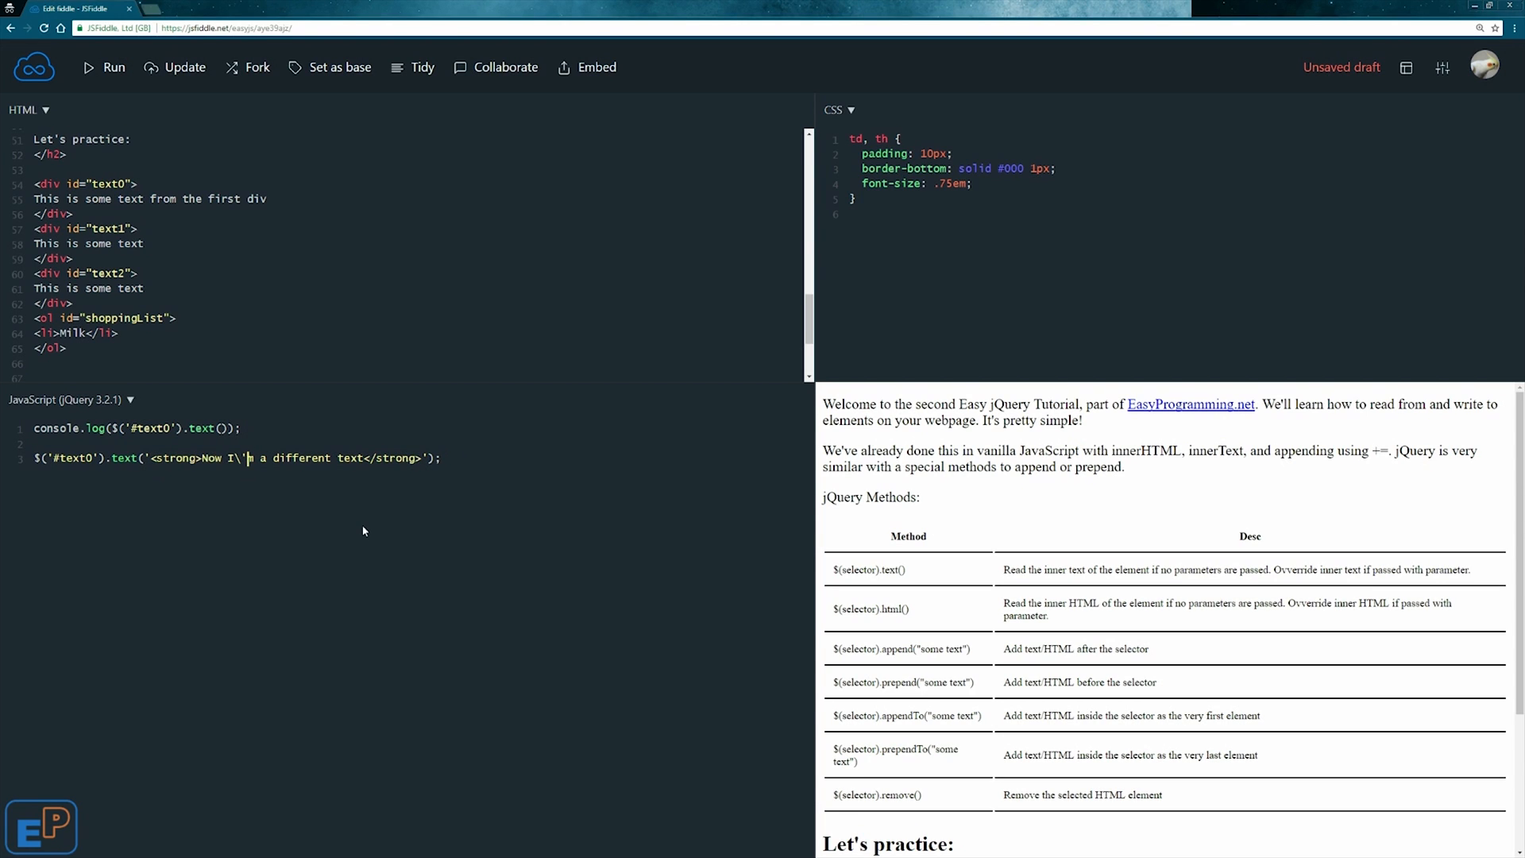
{"action": "key", "text": "Left"}
{"action": "key", "text": "Left"}
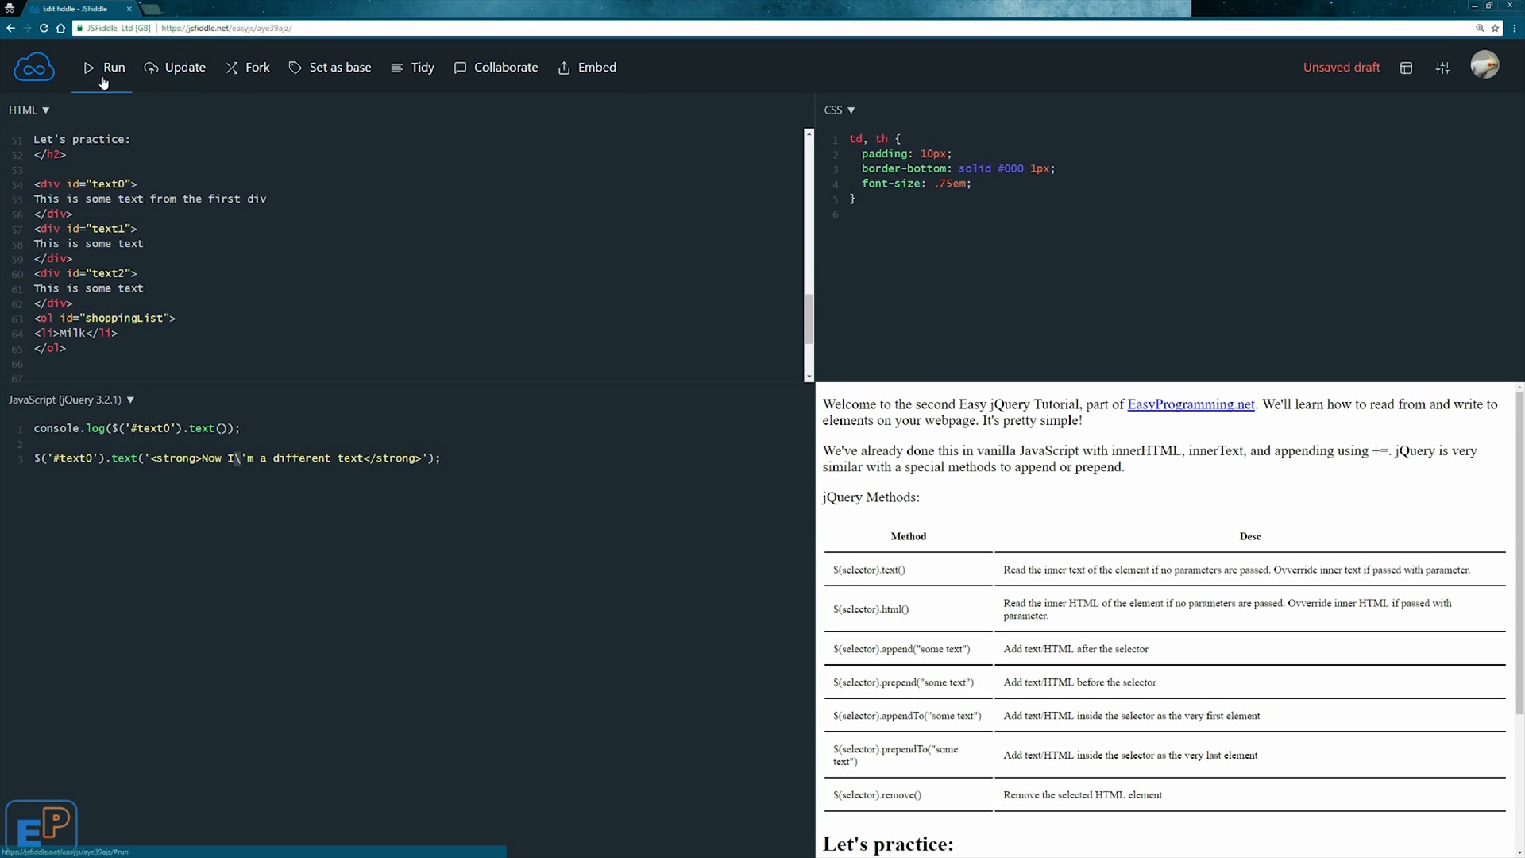
{"action": "scroll", "coordinate": [1204, 738], "scroll_direction": "down", "scroll_amount": 3}
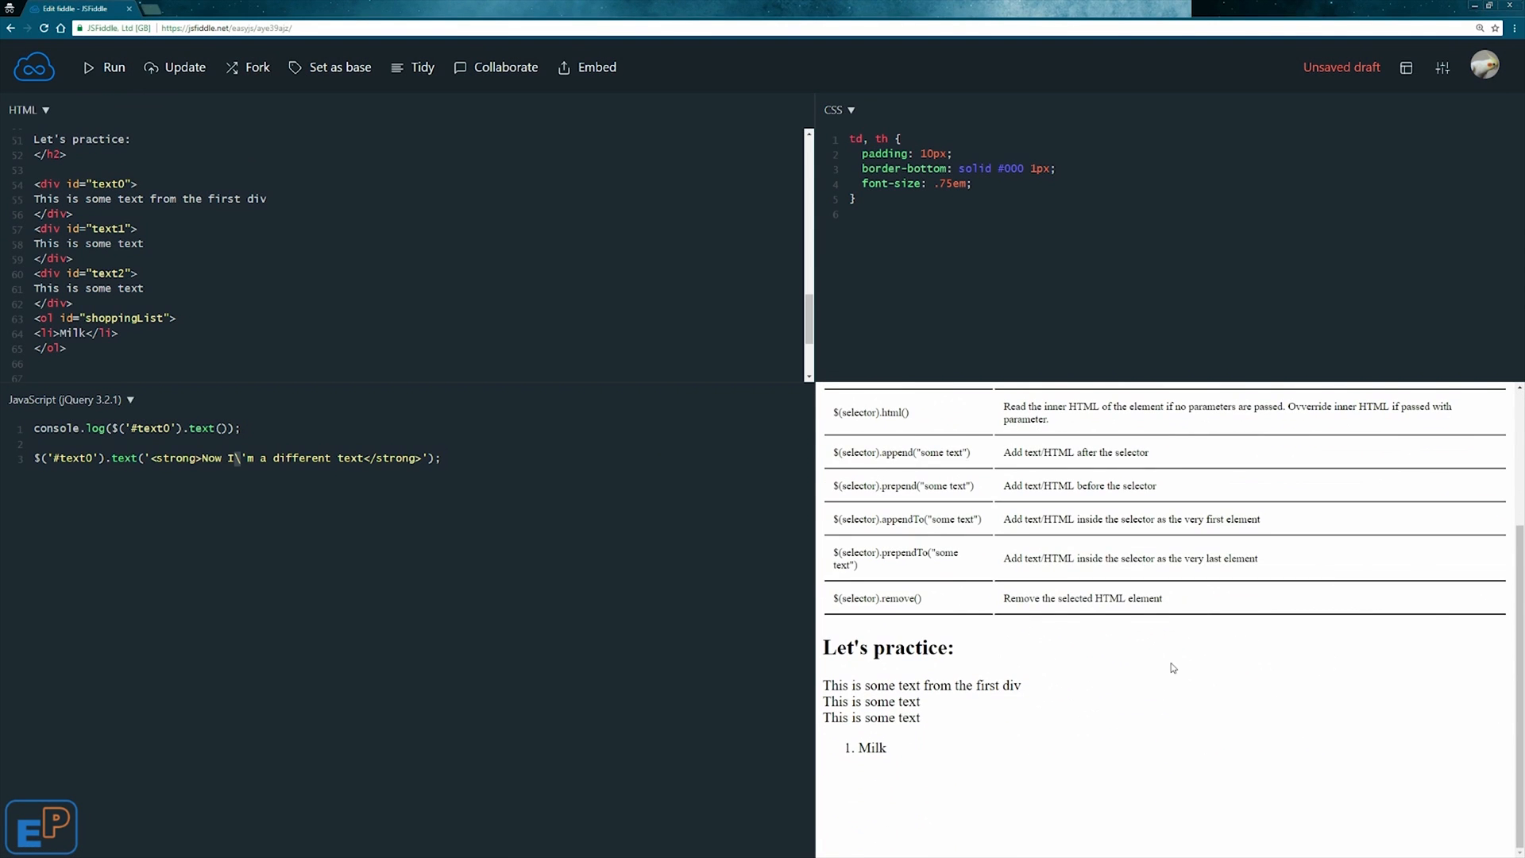
{"action": "scroll", "coordinate": [1205, 715], "scroll_direction": "down", "scroll_amount": 2}
Step: Run the fiddle and confirm the first div shows the <strong> tags as literal text via .text()
{"action": "left_click", "coordinate": [112, 66]}
{"action": "scroll", "coordinate": [1169, 655], "scroll_direction": "down", "scroll_amount": 3}
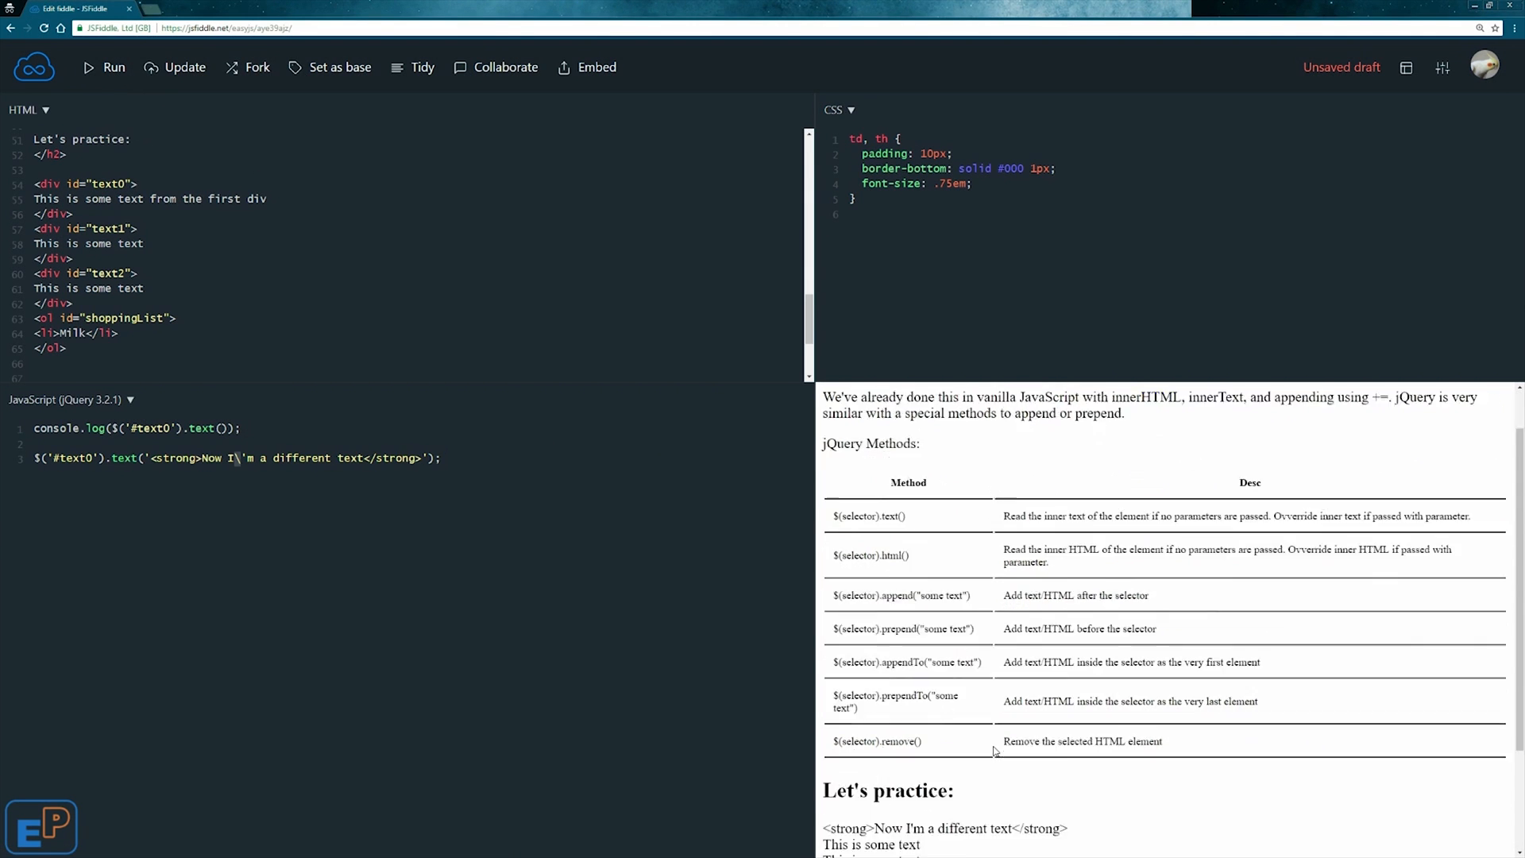
{"action": "scroll", "coordinate": [1168, 655], "scroll_direction": "down", "scroll_amount": 2}
{"action": "left_click_drag", "start_coordinate": [891, 686], "coordinate": [1035, 685]}
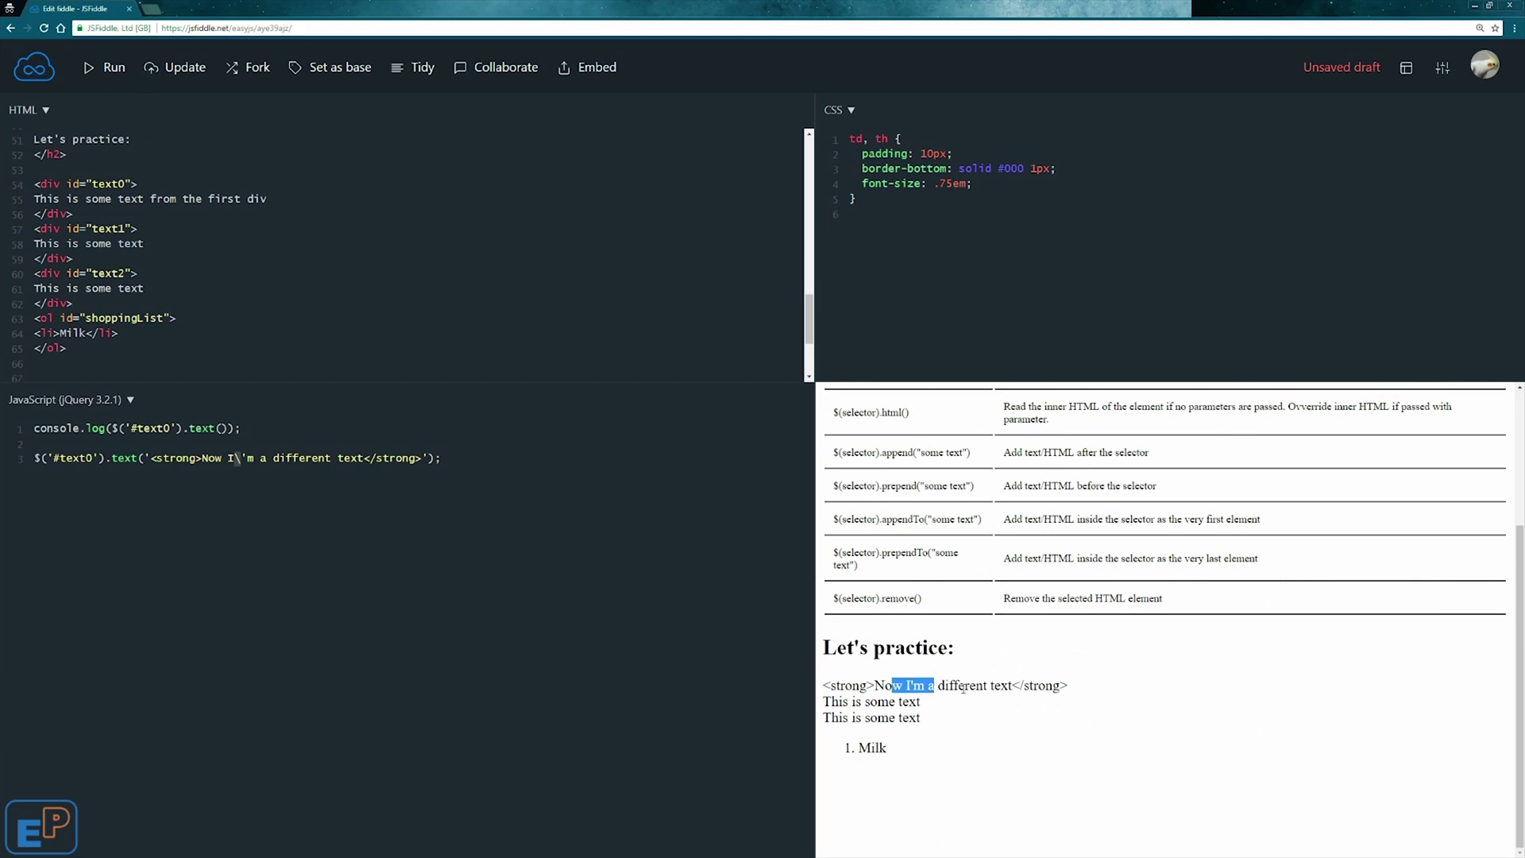
{"action": "left_click", "coordinate": [1059, 667]}
{"action": "left_click_drag", "start_coordinate": [153, 458], "coordinate": [206, 458]}
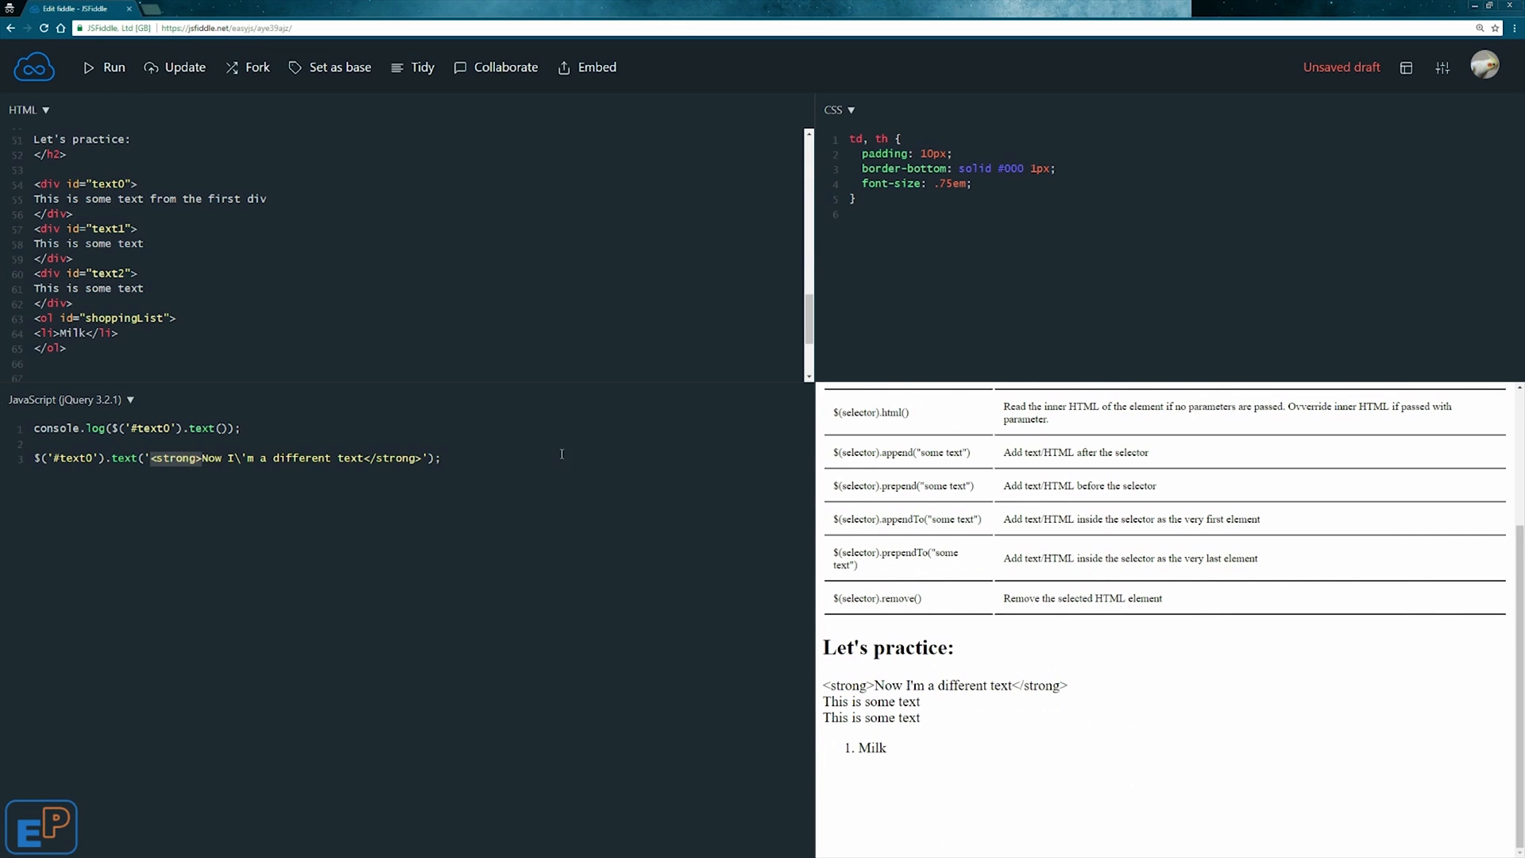
{"action": "double_click", "coordinate": [116, 458]}
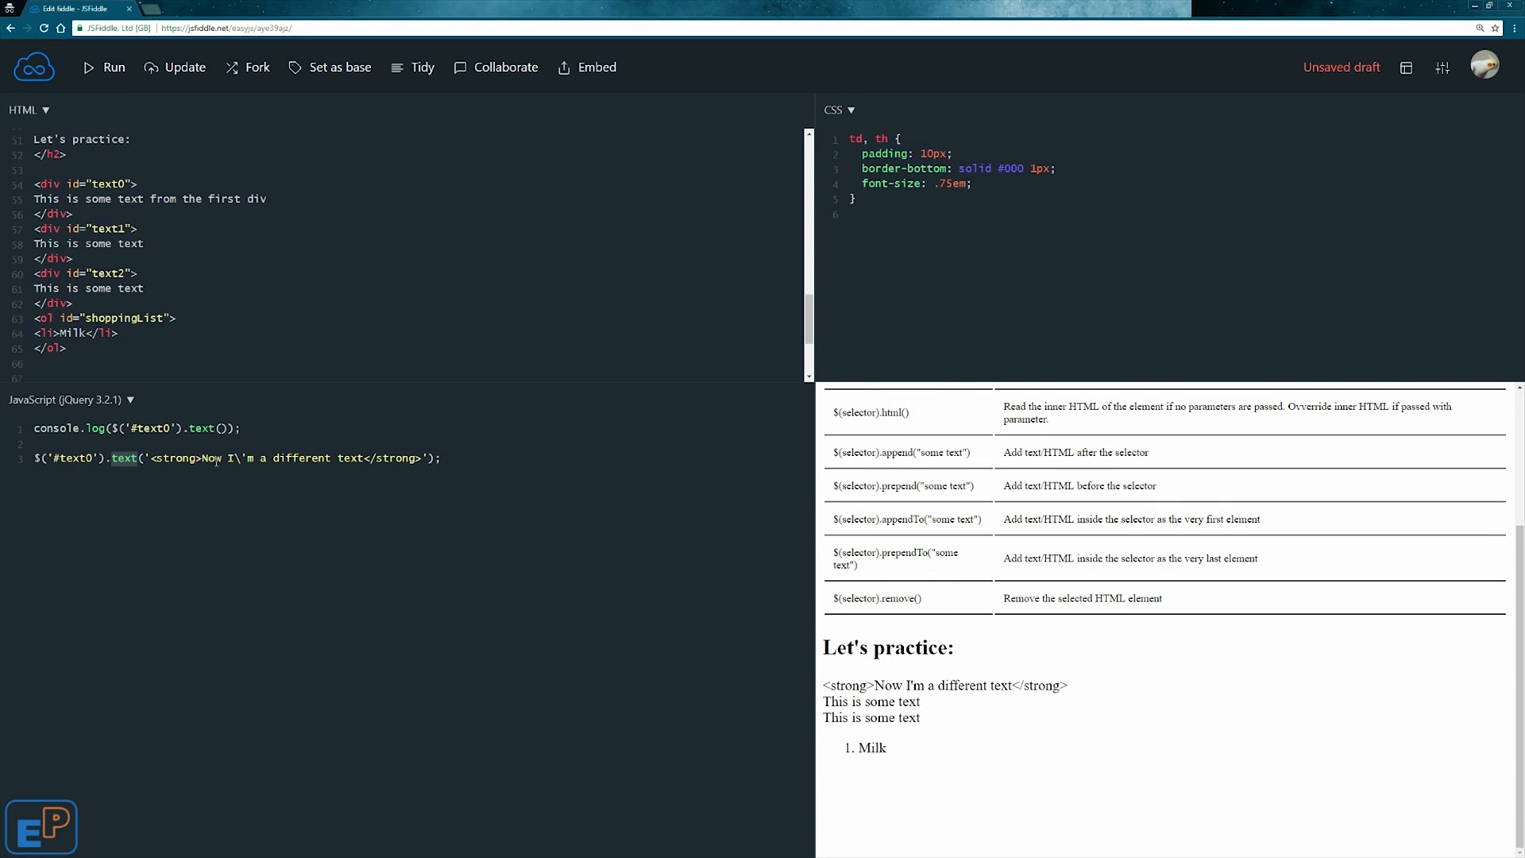
{"action": "left_click", "coordinate": [567, 464]}
Step: Duplicate the .text() line onto a new line 5 with copy and paste
{"action": "key", "text": "shift+Home"}
{"action": "key", "text": "ctrl+c"}
{"action": "key", "text": "End"}
{"action": "key", "text": "Return"}
{"action": "key", "text": "Return"}
{"action": "key", "text": "ctrl+v"}
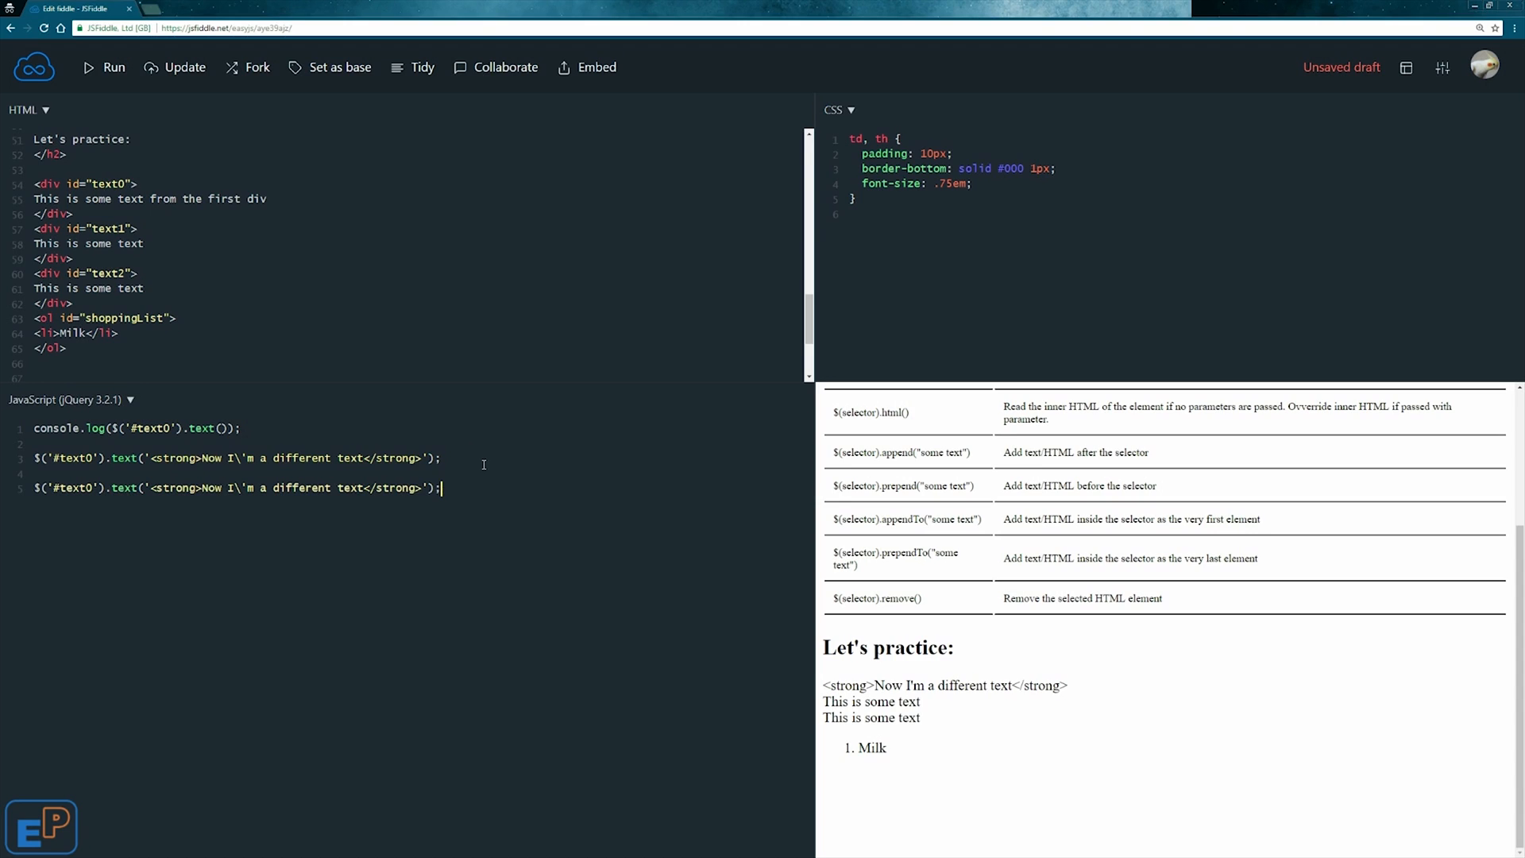
Step: Change the new line to target #text1 and use .html() with the same strong-tag string
{"action": "left_click", "coordinate": [96, 487]}
{"action": "key", "text": "BackSpace"}
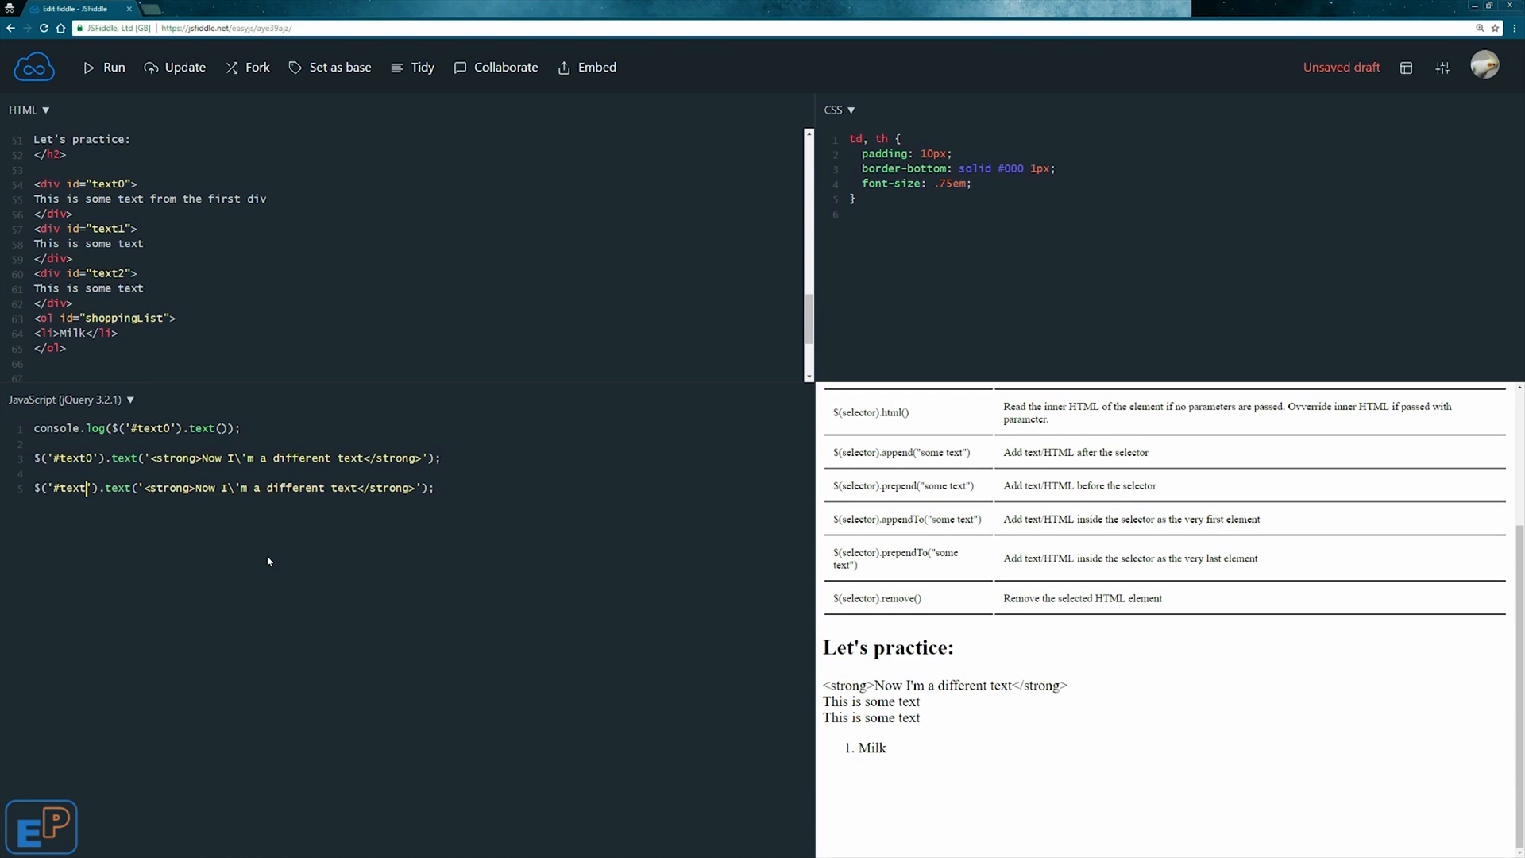
{"action": "type", "text": "1"}
{"action": "double_click", "coordinate": [119, 486]}
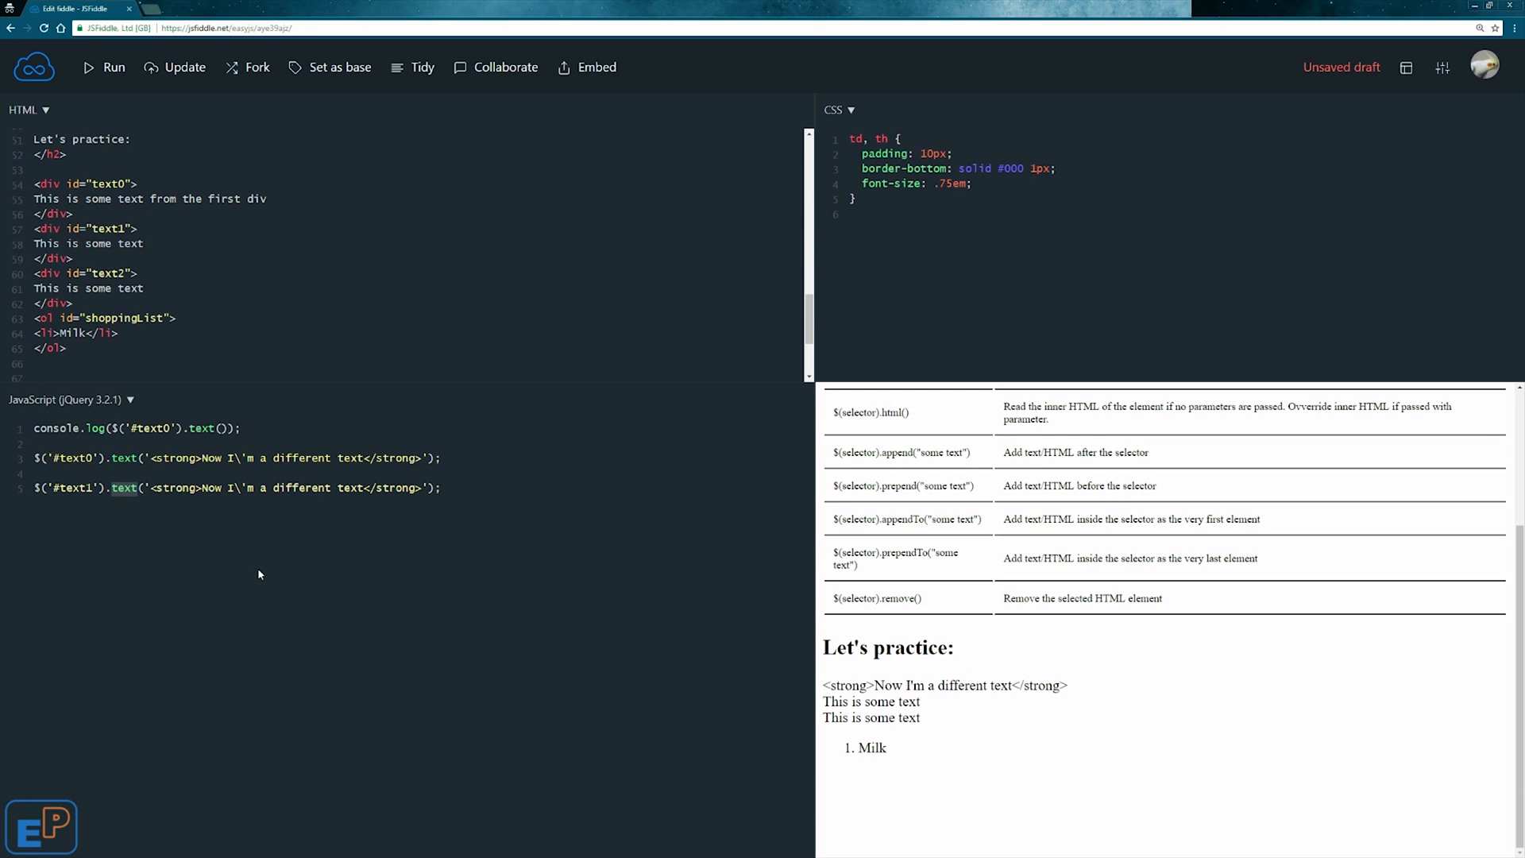
{"action": "type", "text": "html"}
{"action": "left_click", "coordinate": [145, 490]}
{"action": "left_click_drag", "start_coordinate": [143, 489], "coordinate": [429, 488]}
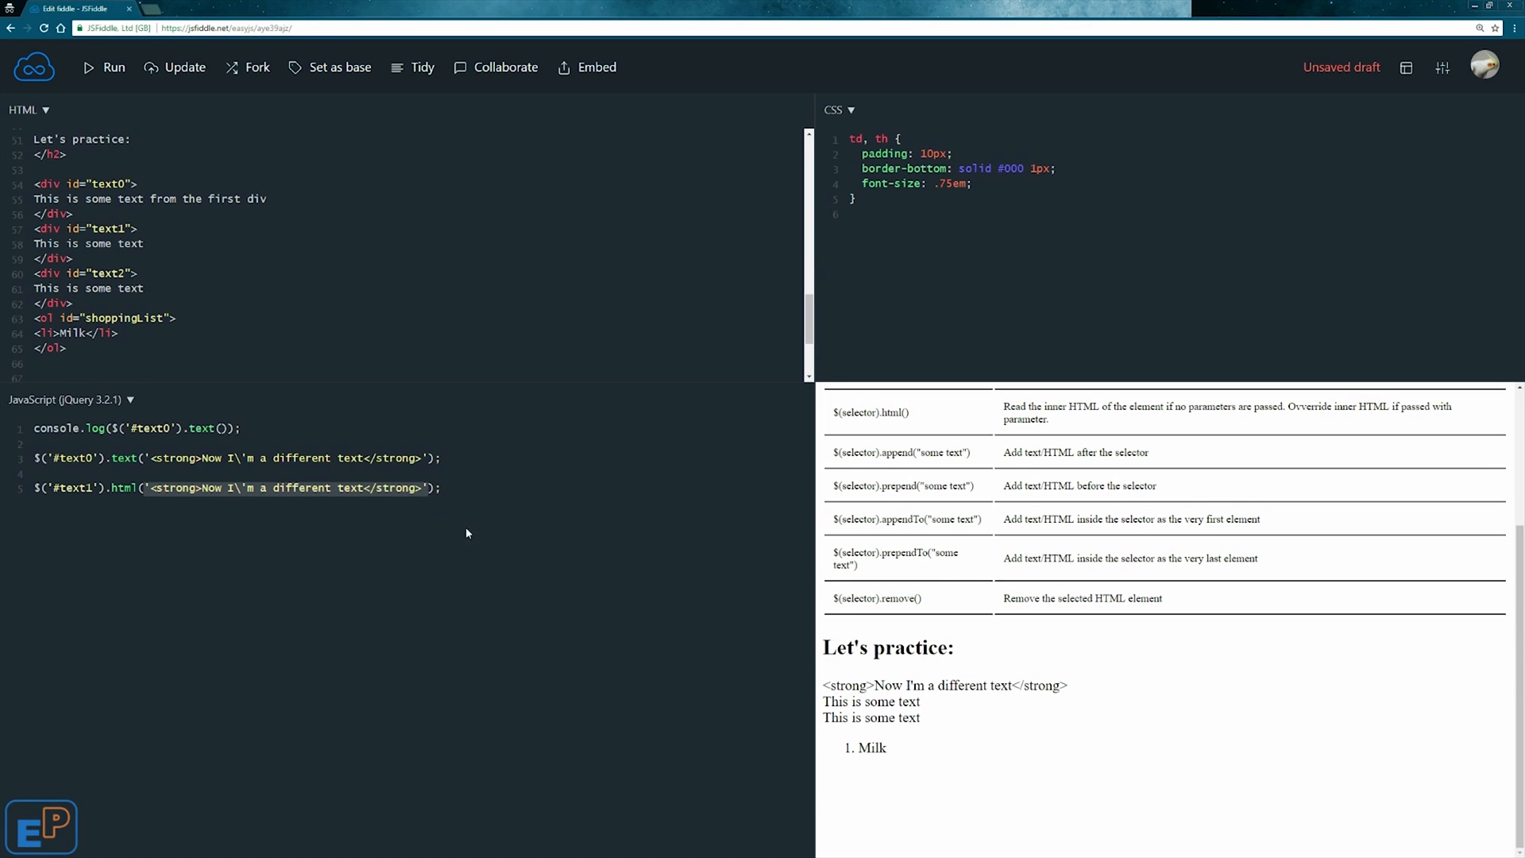
{"action": "key", "text": "End"}
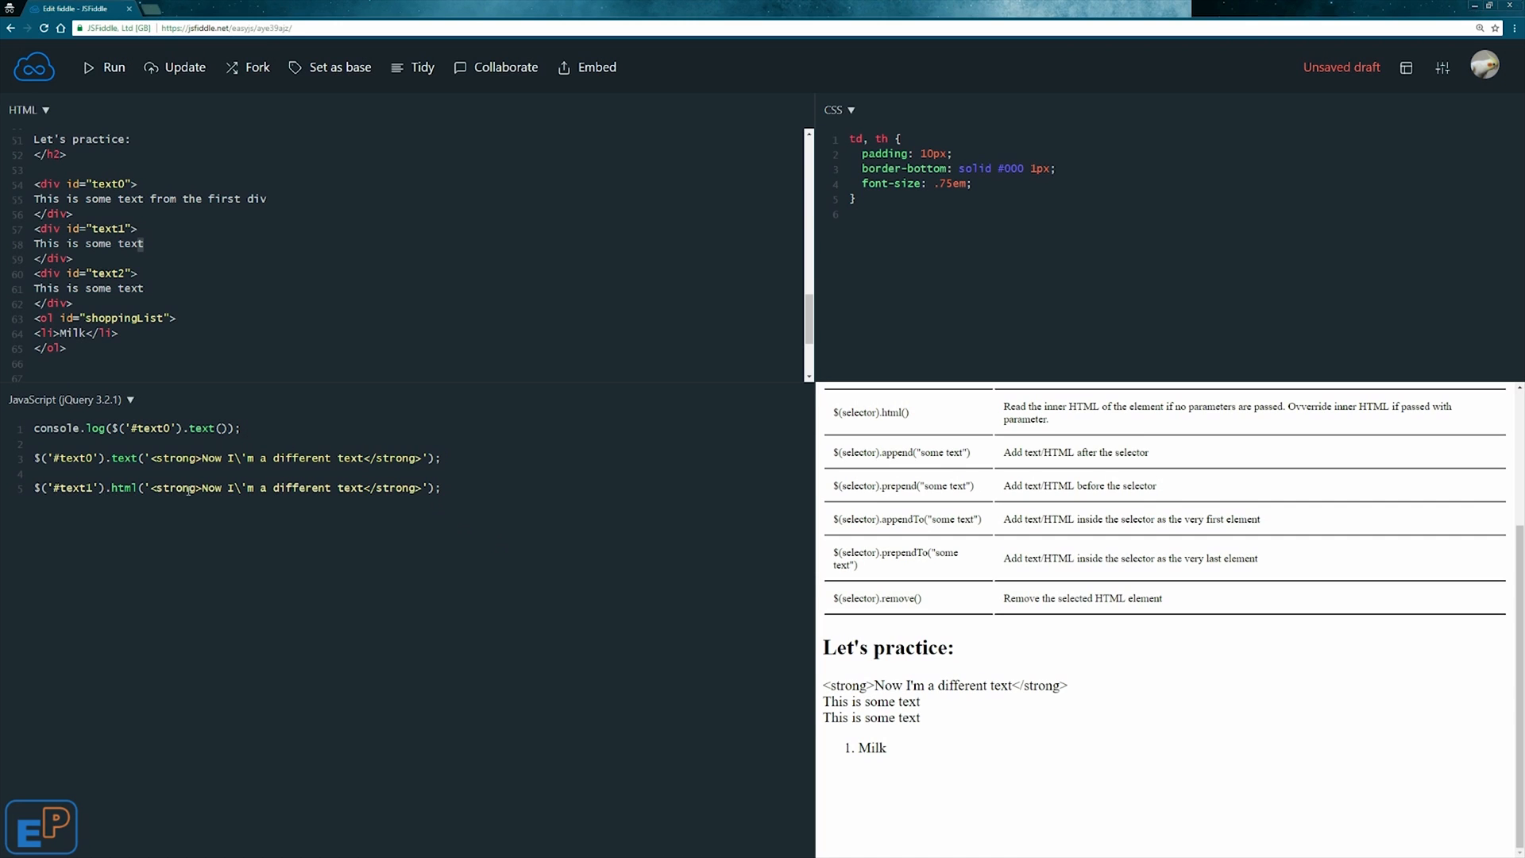
Step: Run and compare: the second div renders bold text from .html() while the first shows literal tags
{"action": "left_click", "coordinate": [108, 67]}
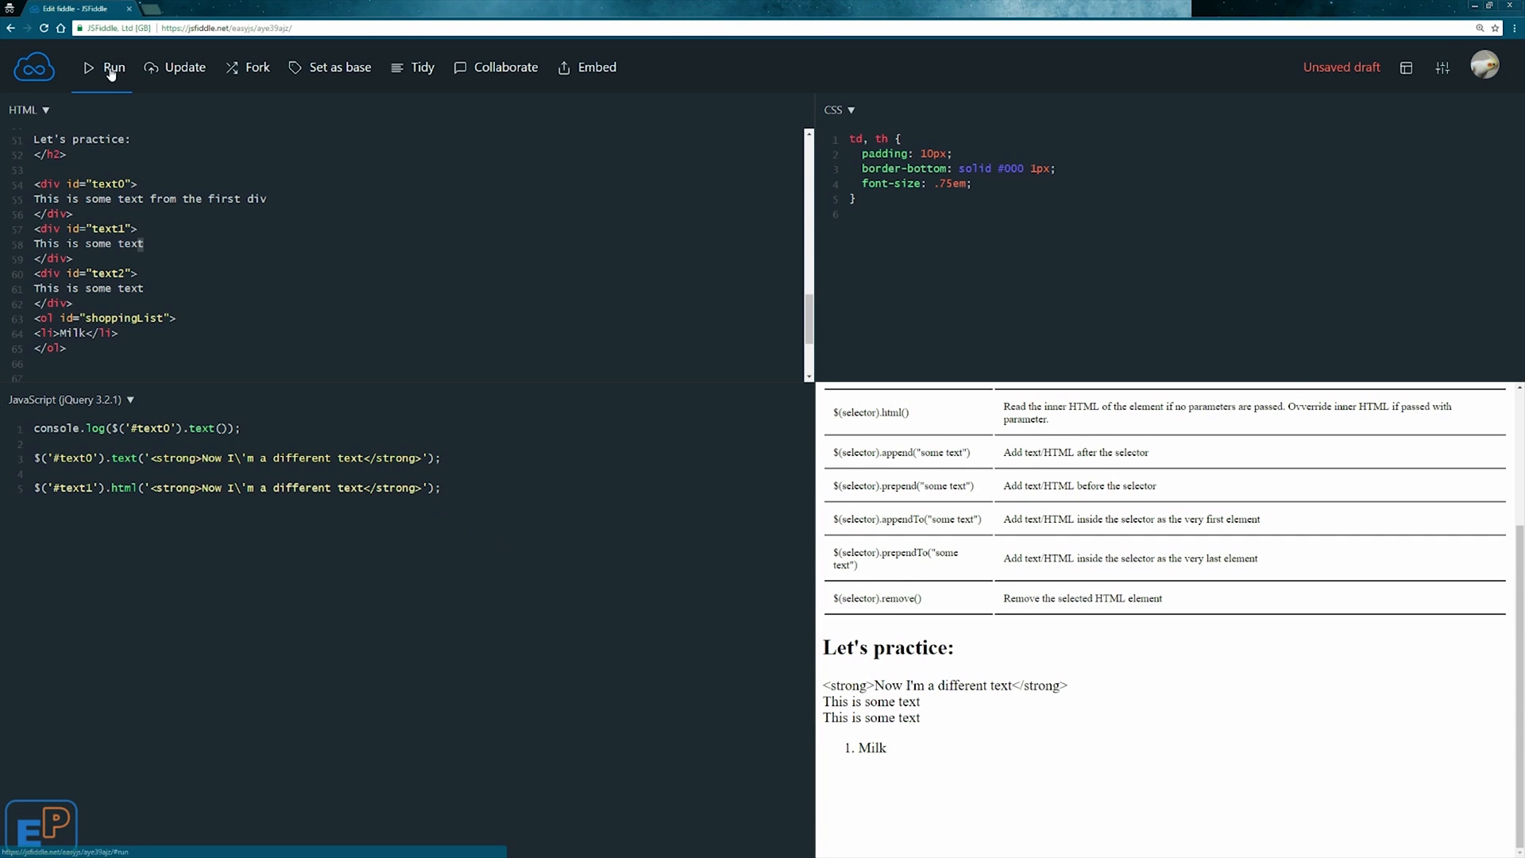
{"action": "scroll", "coordinate": [1073, 596], "scroll_direction": "down", "scroll_amount": 2}
{"action": "scroll", "coordinate": [1073, 597], "scroll_direction": "down", "scroll_amount": 3}
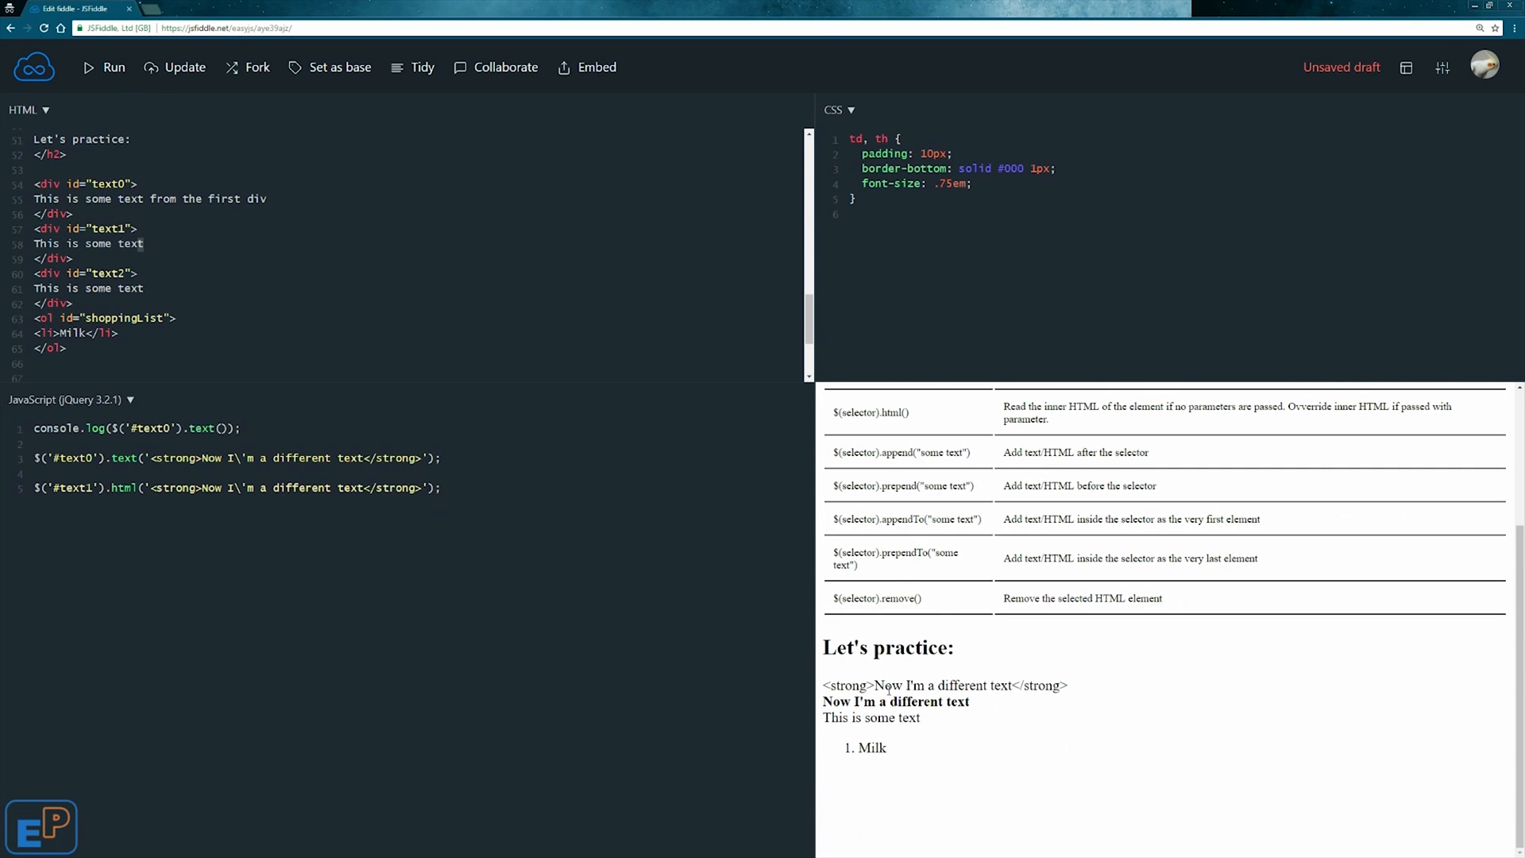
{"action": "left_click_drag", "start_coordinate": [1068, 686], "coordinate": [823, 687]}
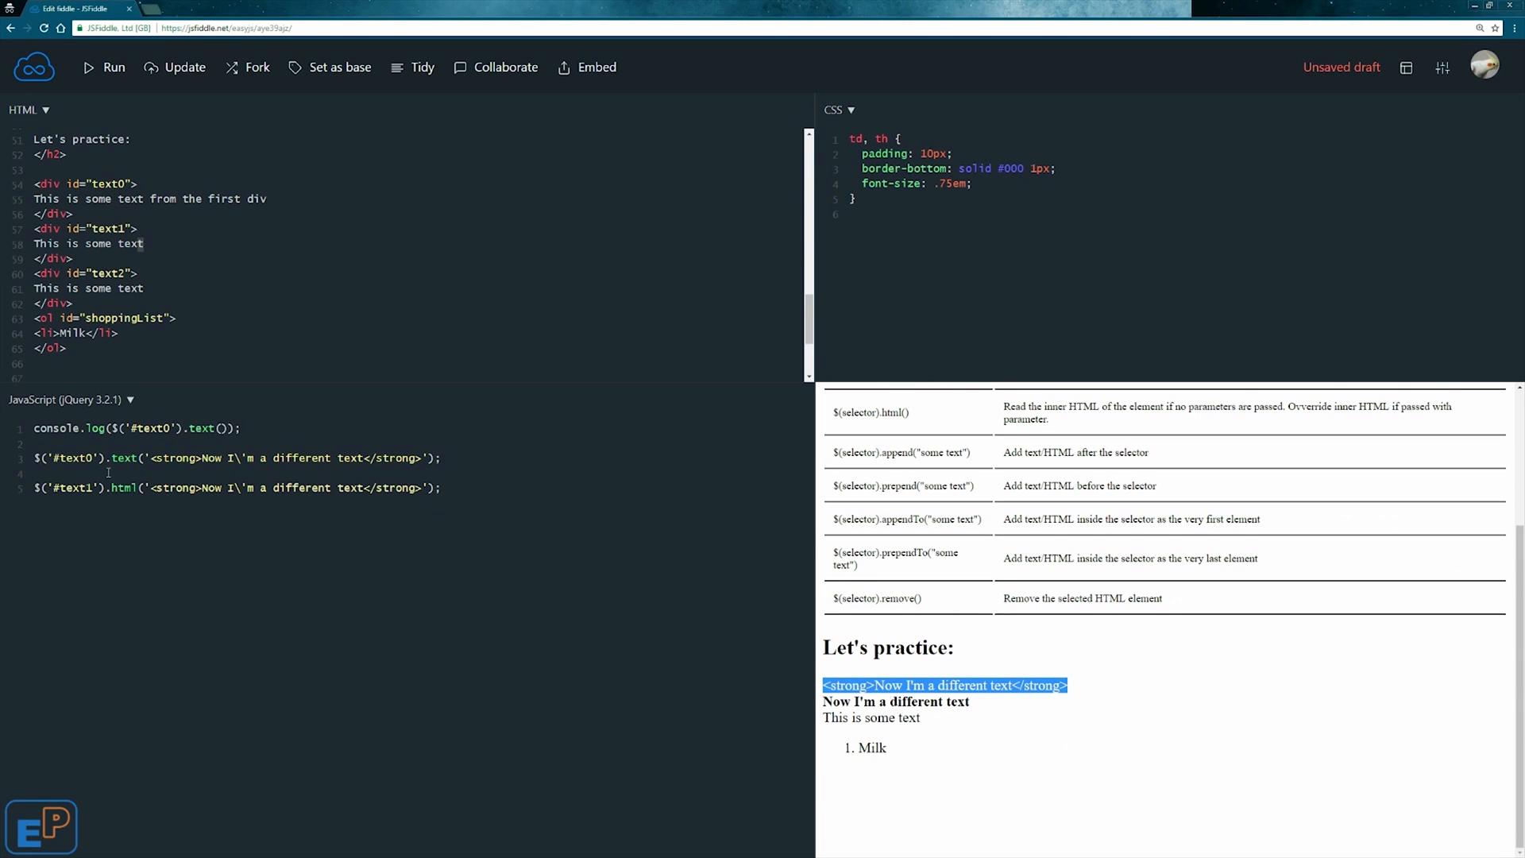
{"action": "double_click", "coordinate": [128, 489]}
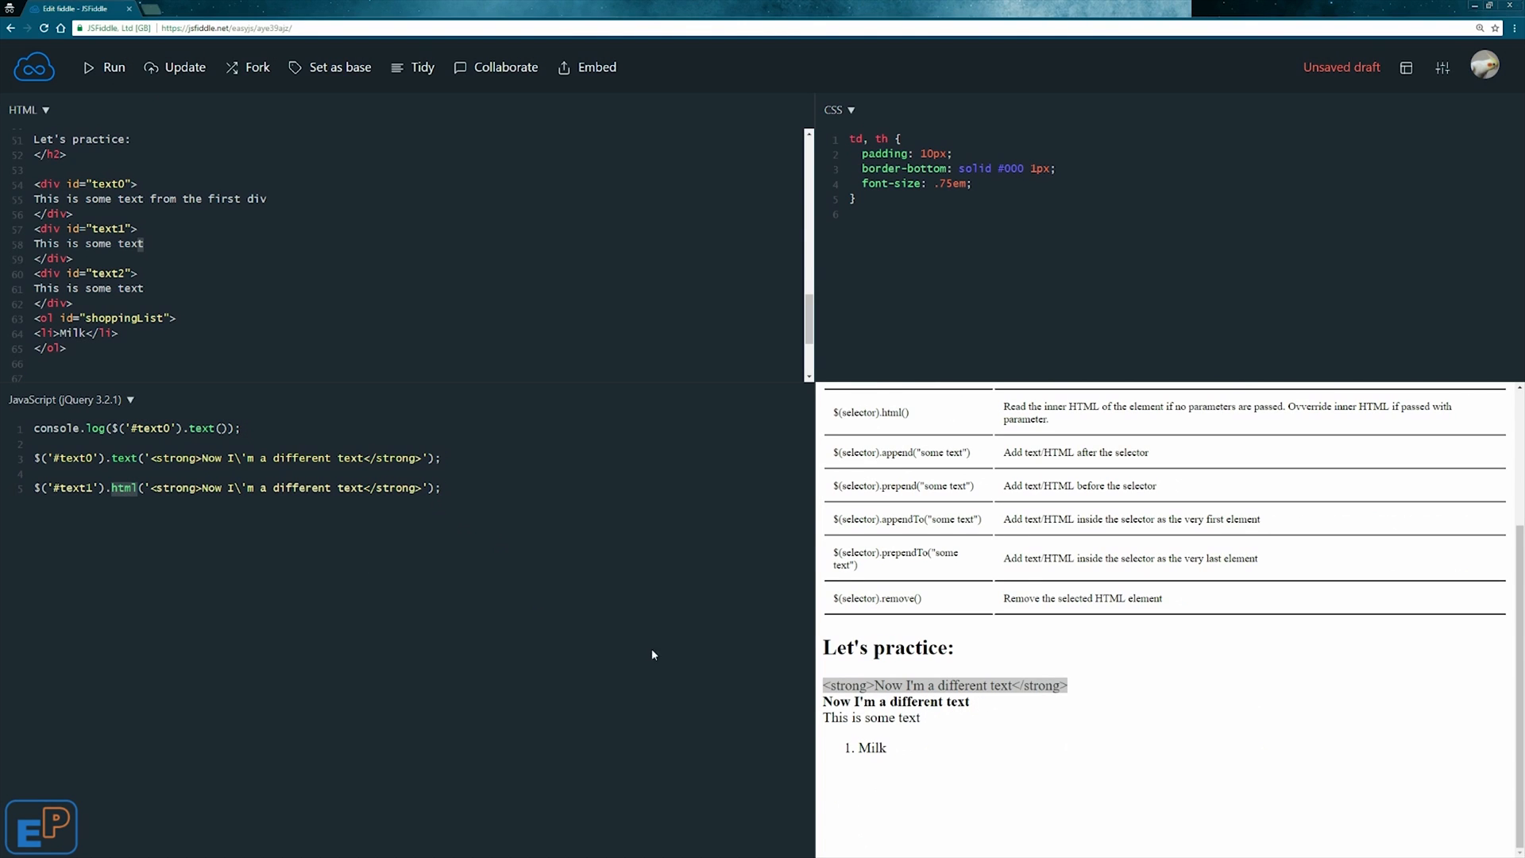
{"action": "double_click", "coordinate": [175, 487]}
{"action": "left_click", "coordinate": [544, 487]}
Step: Add line 7: $('#text2').prepend('This text comes before -- ');
{"action": "key", "text": "Return"}
{"action": "key", "text": "Return"}
{"action": "type", "text": "$()"}
{"action": "type", "text": "'$"}
{"action": "key", "text": "BackSpace"}
{"action": "type", "text": "#text2')."}
{"action": "type", "text": "prepend()"}
{"action": "type", "text": "'This text'"}
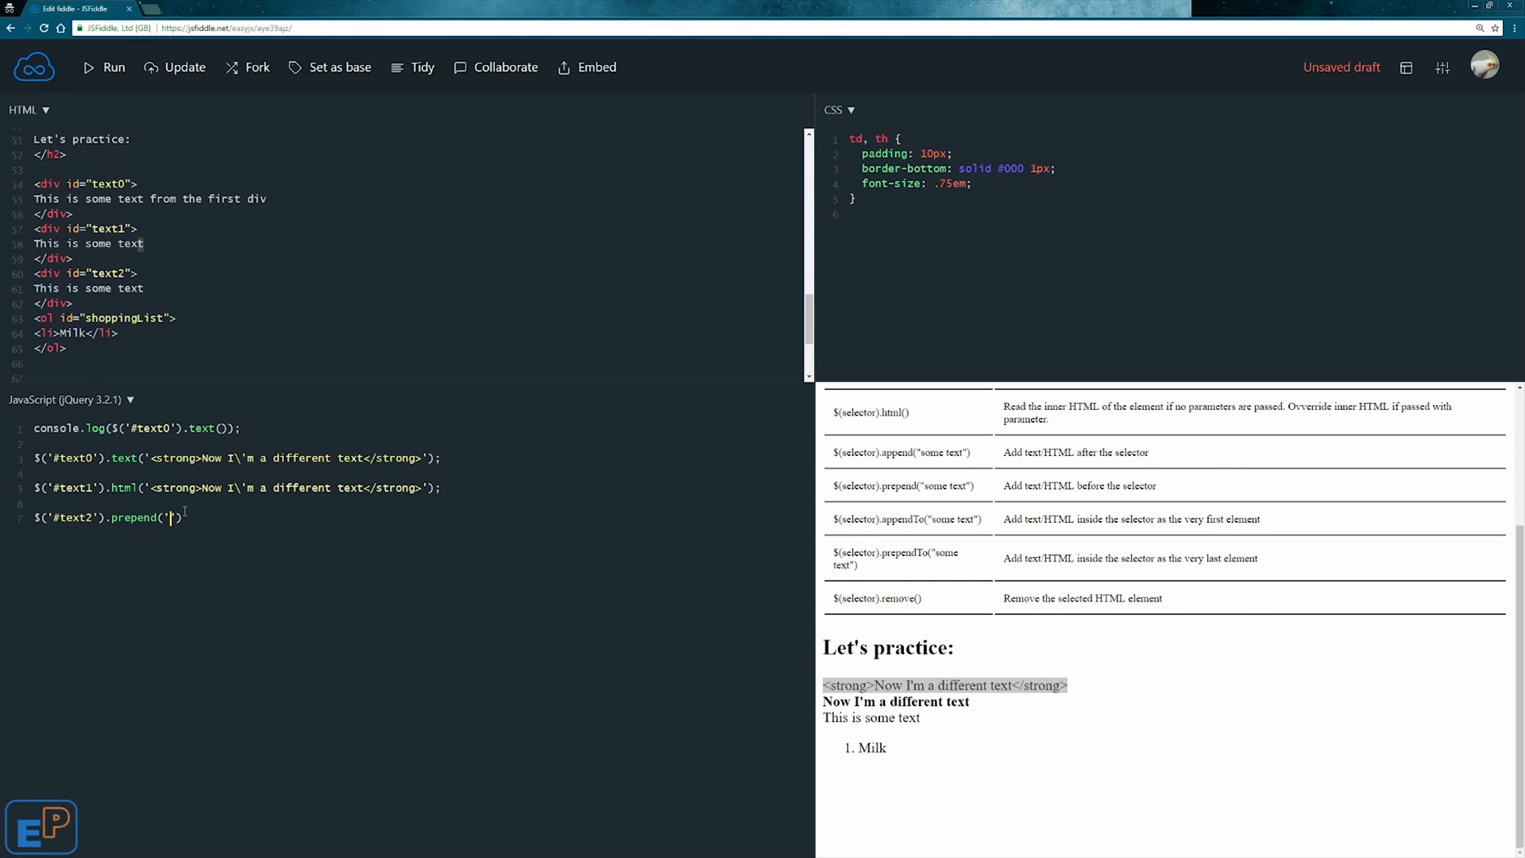
{"action": "type", "text": " comes before --"}
{"action": "key", "text": "End"}
{"action": "type", "text": ";"}
Step: Run and verify 'This text comes before -- ' appears ahead of the third div's original text
{"action": "left_click", "coordinate": [113, 66]}
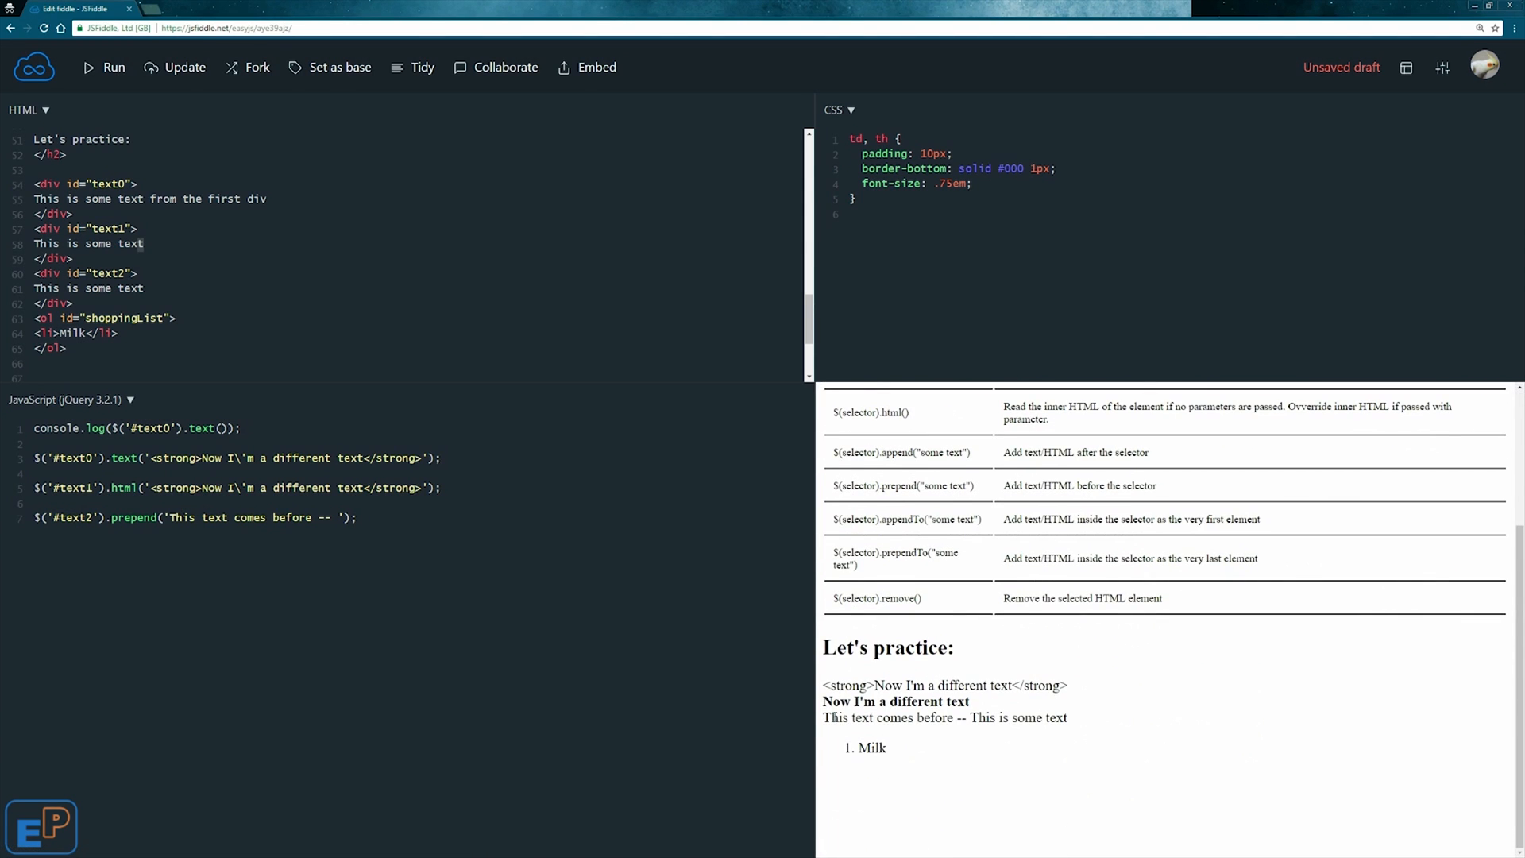
{"action": "left_click_drag", "start_coordinate": [824, 718], "coordinate": [967, 704]}
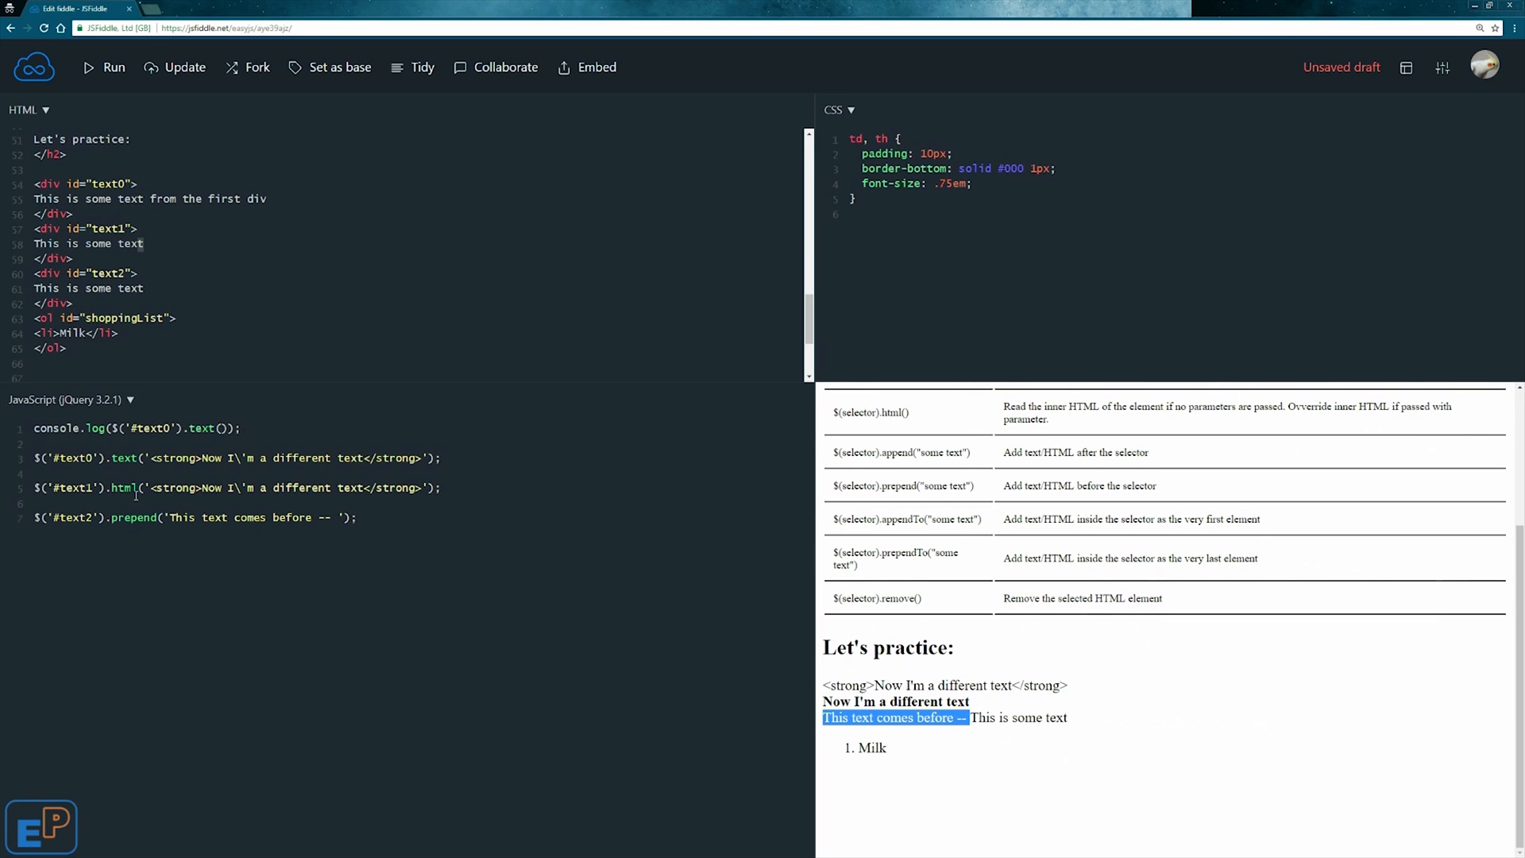
{"action": "left_click_drag", "start_coordinate": [171, 518], "coordinate": [346, 517]}
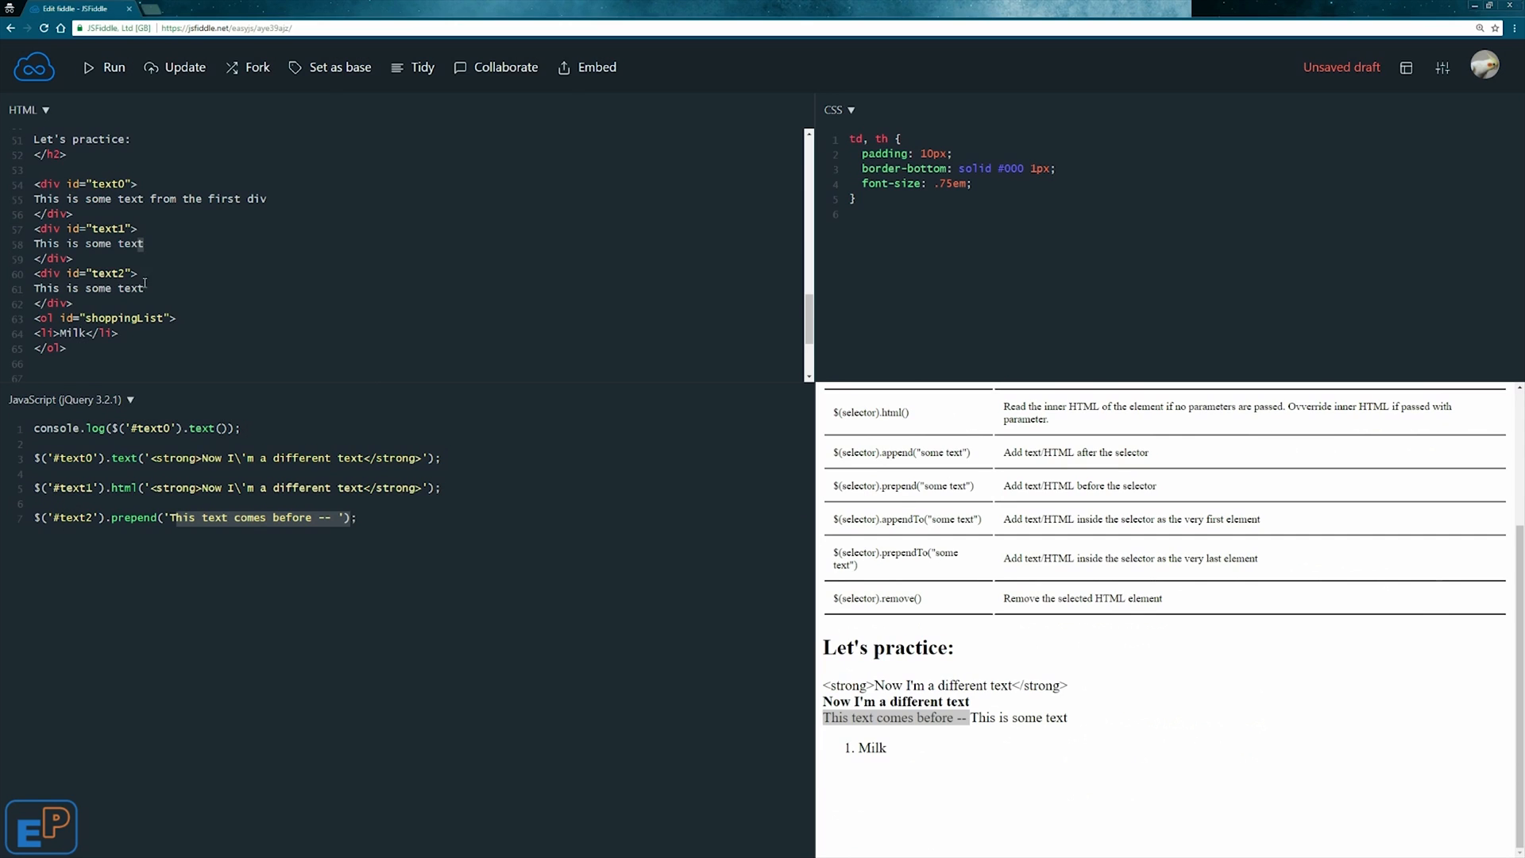
{"action": "left_click_drag", "start_coordinate": [146, 287], "coordinate": [31, 287]}
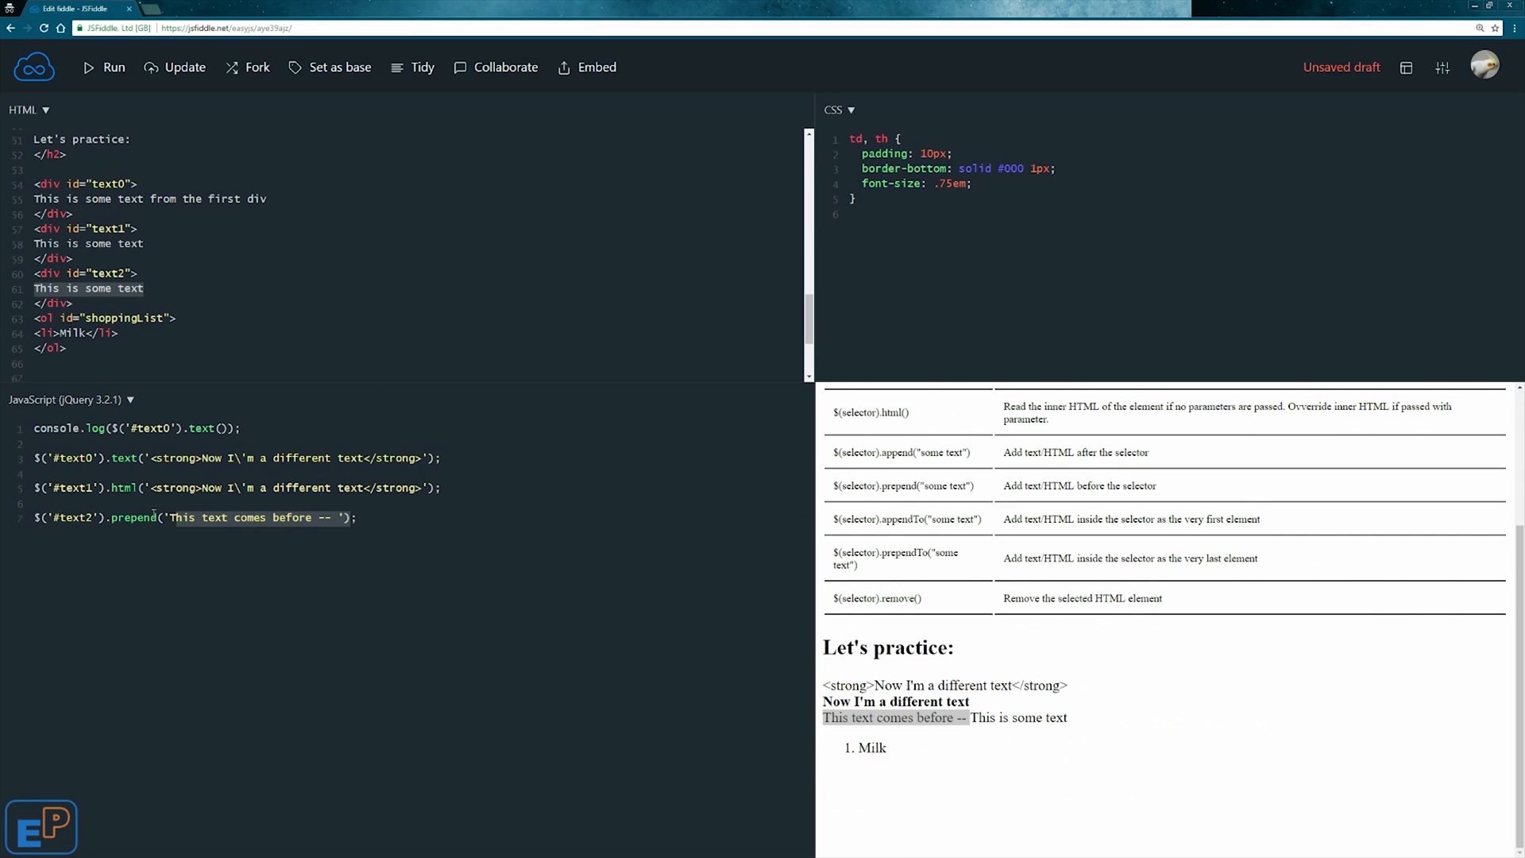
{"action": "left_click_drag", "start_coordinate": [168, 517], "coordinate": [333, 517]}
{"action": "left_click", "coordinate": [358, 517]}
Step: Duplicate the prepend line as line 8 using .append(' -- This text comes after ')
{"action": "key", "text": "shift+Home"}
{"action": "key", "text": "ctrl+c"}
{"action": "key", "text": "End"}
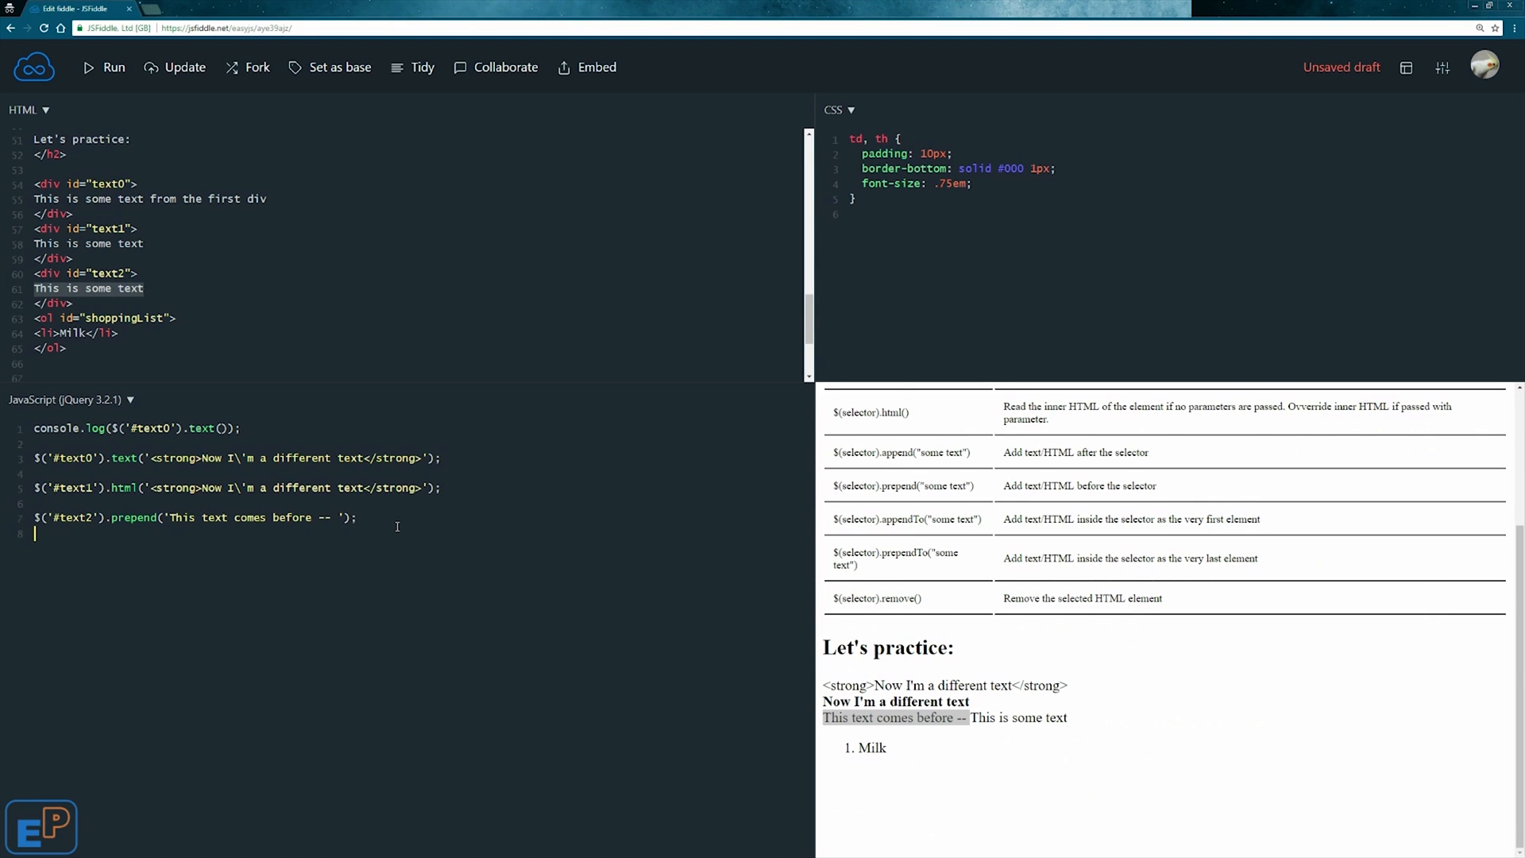
{"action": "key", "text": "Return"}
{"action": "key", "text": "ctrl+v"}
{"action": "double_click", "coordinate": [134, 533]}
{"action": "type", "text": "append"}
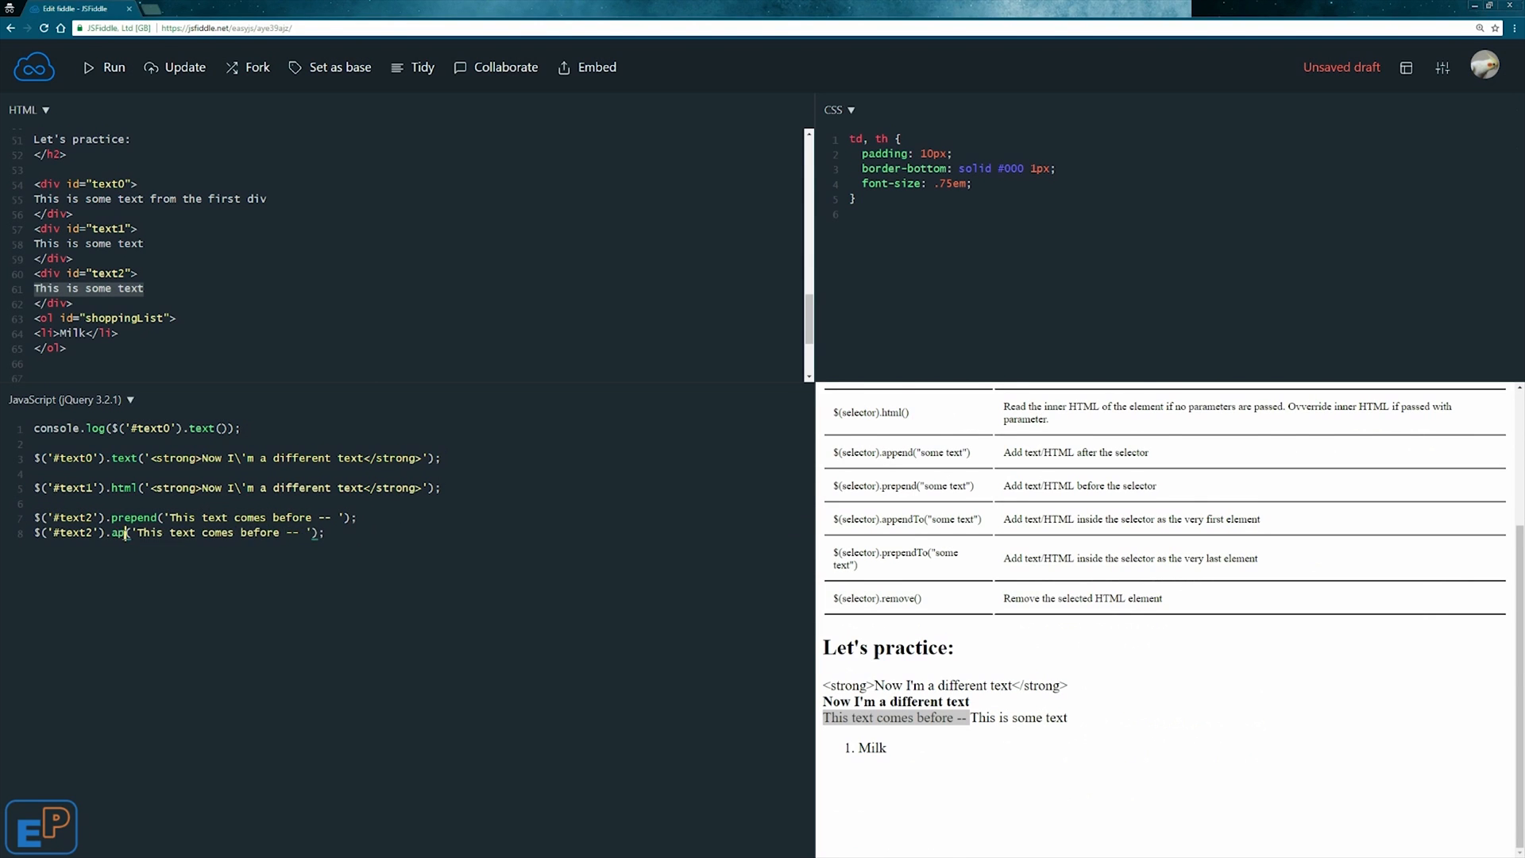
{"action": "key", "text": "Right"}
{"action": "key", "text": "Right"}
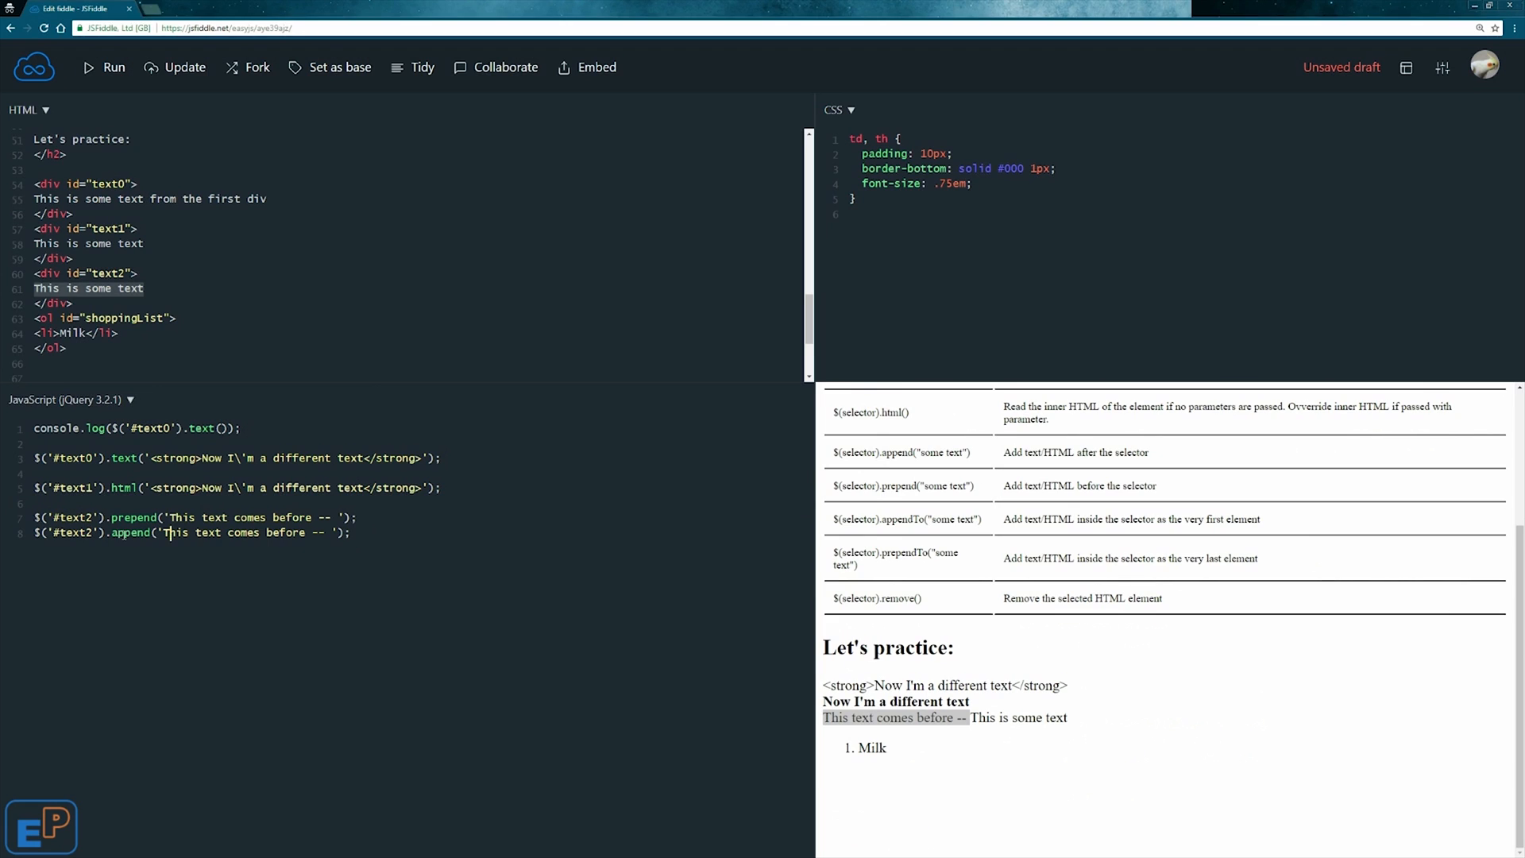
{"action": "type", "text": "--"}
{"action": "key", "text": "shift+Right"}
{"action": "key", "text": "shift+Right"}
{"action": "key", "text": "shift+Right"}
{"action": "type", "text": "after"}
Step: Run and inspect the third div now ending with 'This text comes after'
{"action": "left_click", "coordinate": [113, 67]}
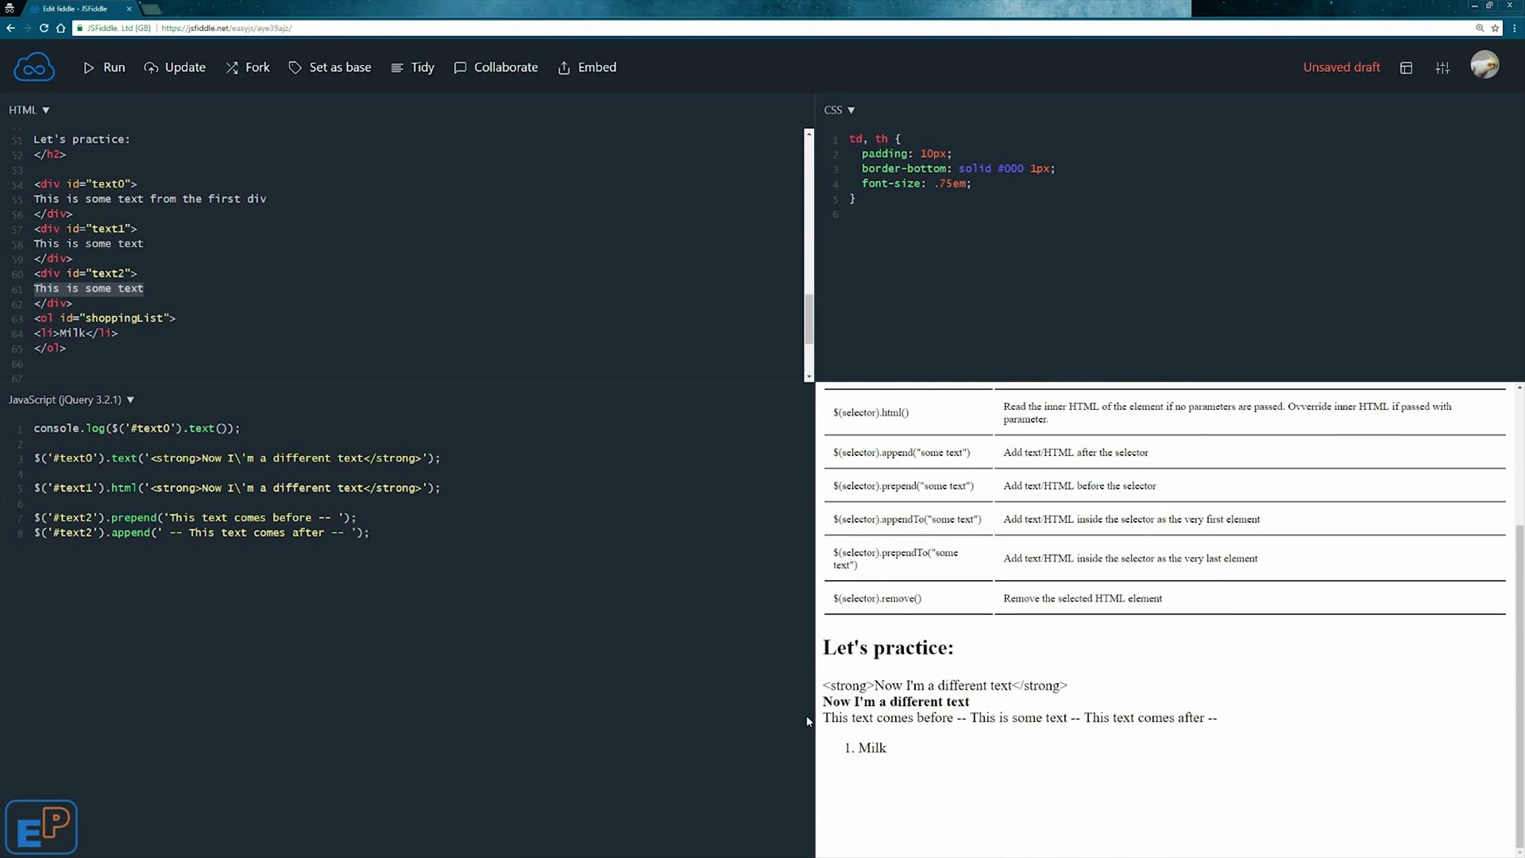
{"action": "left_click_drag", "start_coordinate": [837, 718], "coordinate": [1036, 718]}
{"action": "triple_click", "coordinate": [1049, 718]}
{"action": "left_click", "coordinate": [1072, 718]}
{"action": "left_click_drag", "start_coordinate": [1086, 718], "coordinate": [1206, 717]}
Step: Delete the trailing ' --' from the appended string and rerun to confirm the combined text
{"action": "left_click", "coordinate": [349, 533]}
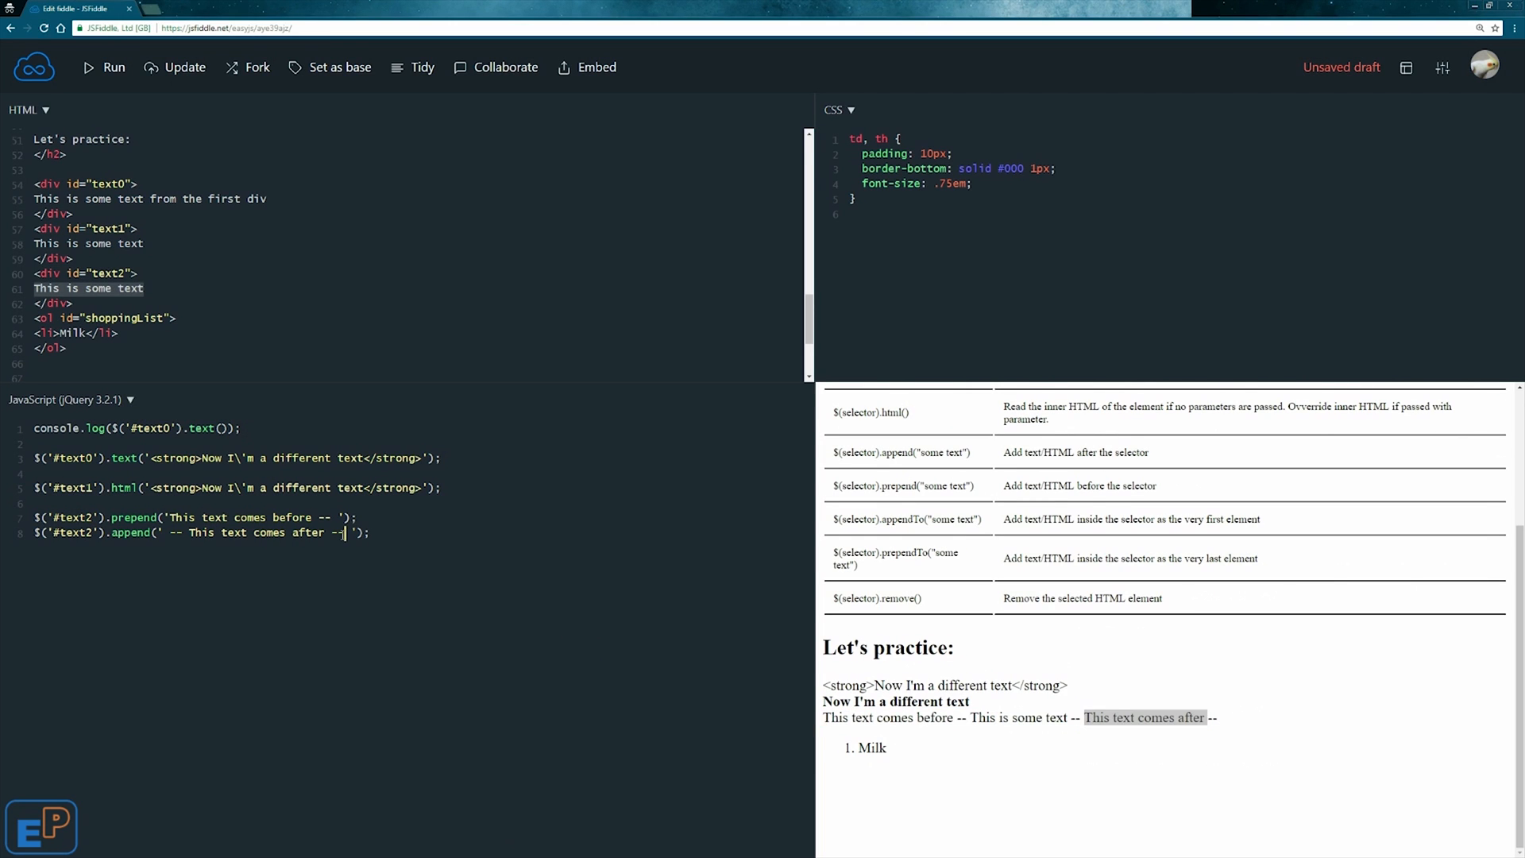
{"action": "key", "text": "BackSpace"}
{"action": "key", "text": "BackSpace"}
{"action": "key", "text": "BackSpace"}
{"action": "left_click", "coordinate": [95, 69]}
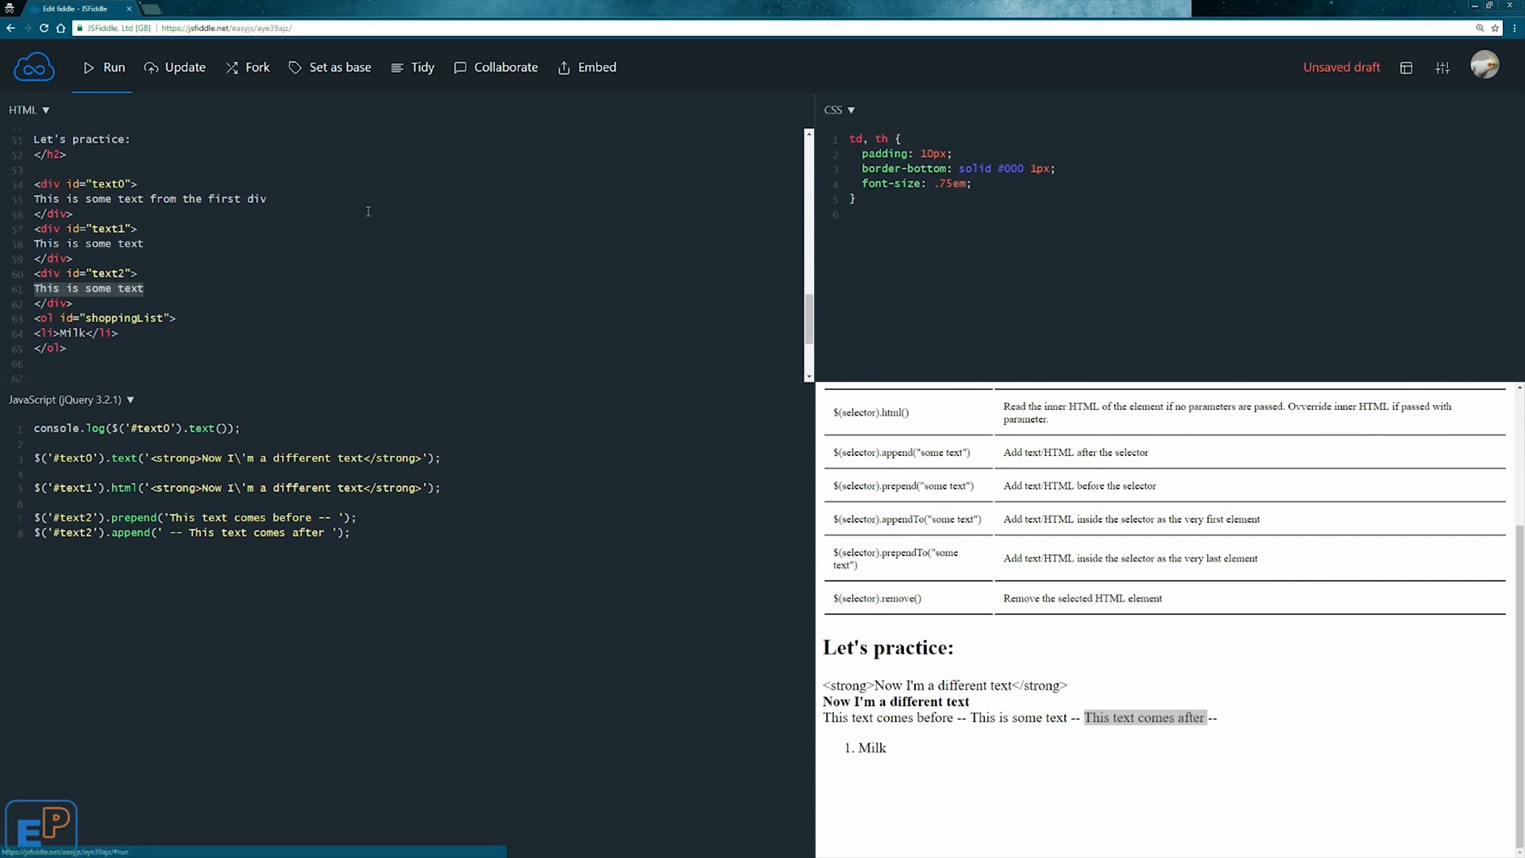
{"action": "left_click_drag", "start_coordinate": [1207, 717], "coordinate": [842, 718]}
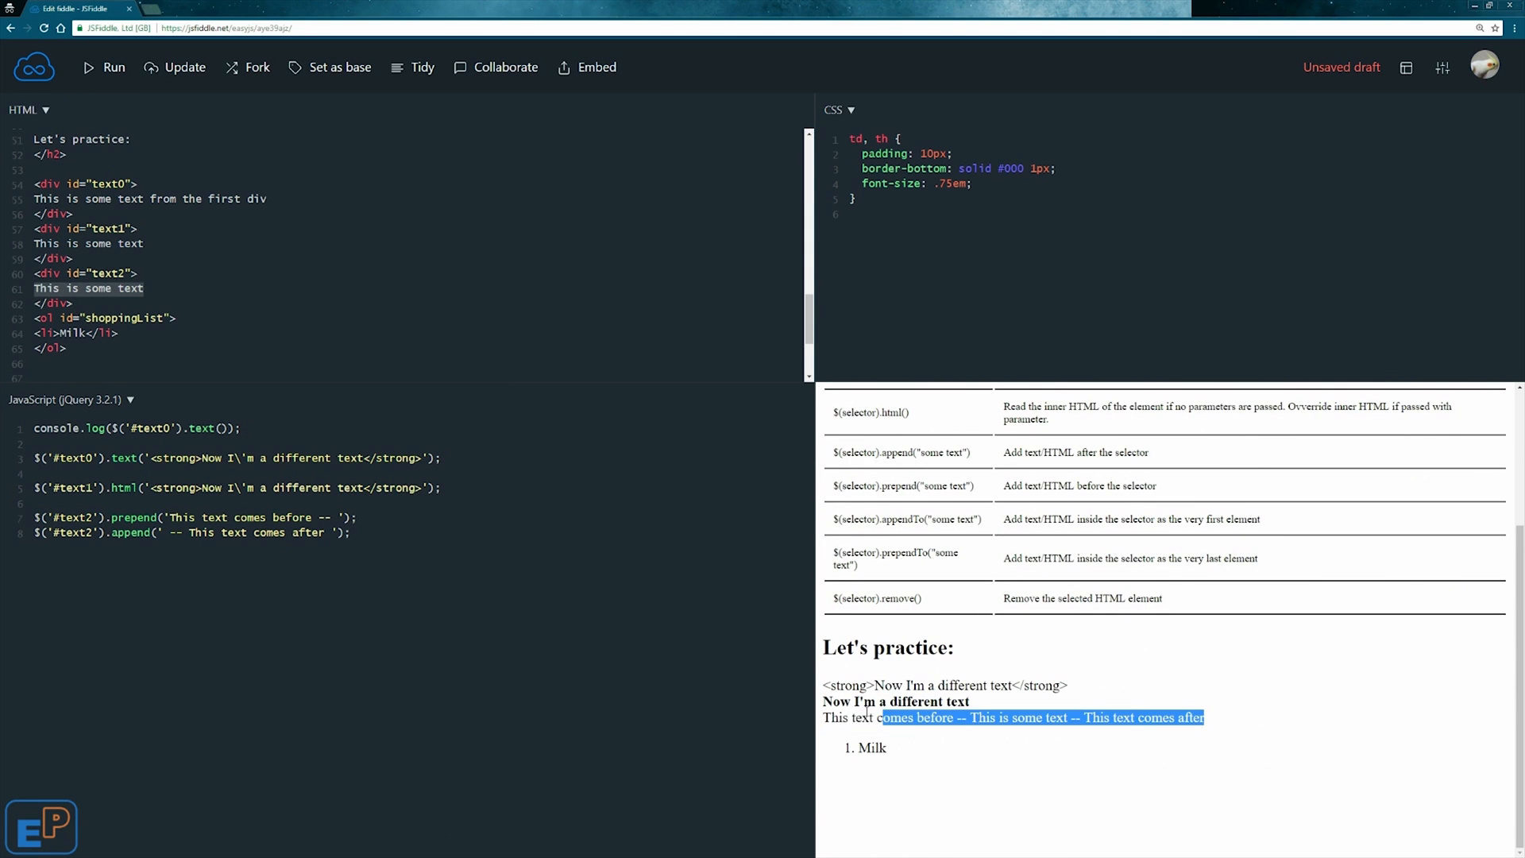
{"action": "left_click", "coordinate": [351, 533]}
{"action": "type", "text": "$('#shoppingList').append('<li>Eggs</li>').append('<li>Cookies</li>').prepend('<li>Chocolate</li>');"}
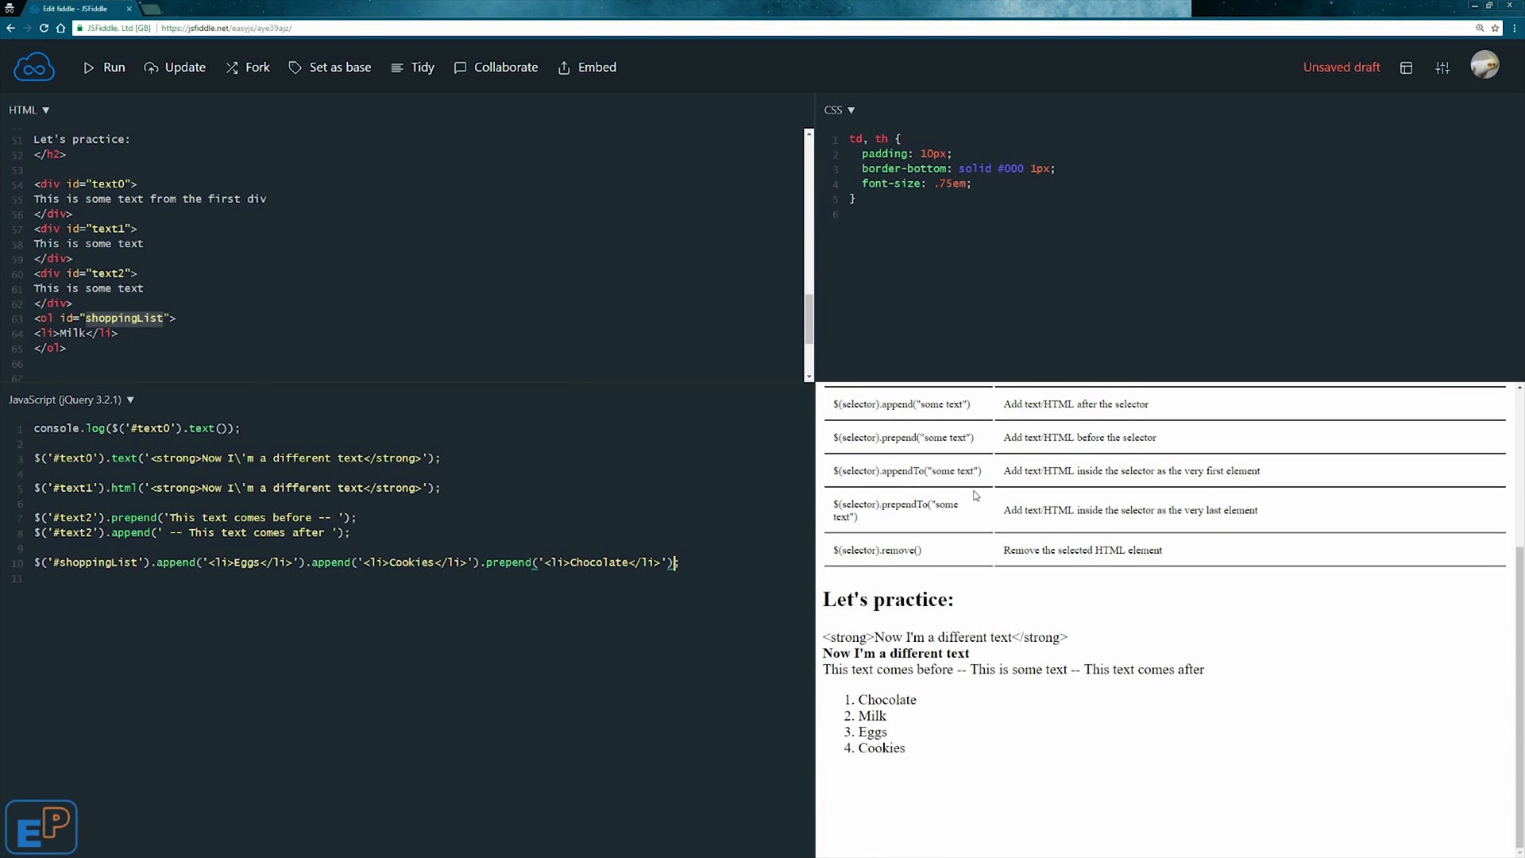
{"action": "scroll", "coordinate": [954, 489], "scroll_direction": "up", "scroll_amount": 1}
{"action": "scroll", "coordinate": [942, 477], "scroll_direction": "up", "scroll_amount": 1}
{"action": "scroll", "coordinate": [932, 472], "scroll_direction": "up", "scroll_amount": 1}
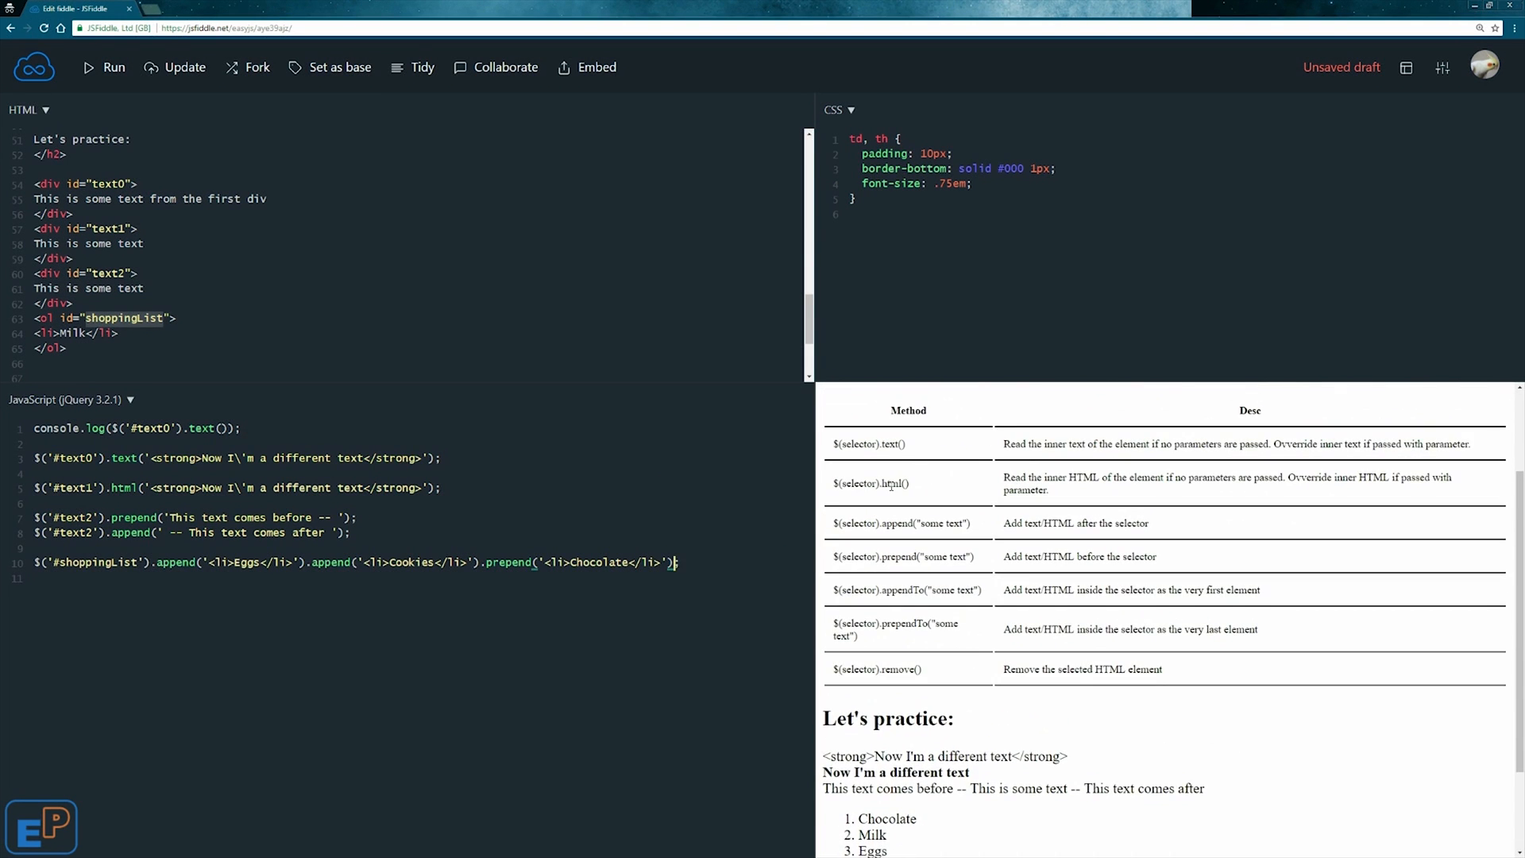
{"action": "scroll", "coordinate": [994, 597], "scroll_direction": "down", "scroll_amount": 2}
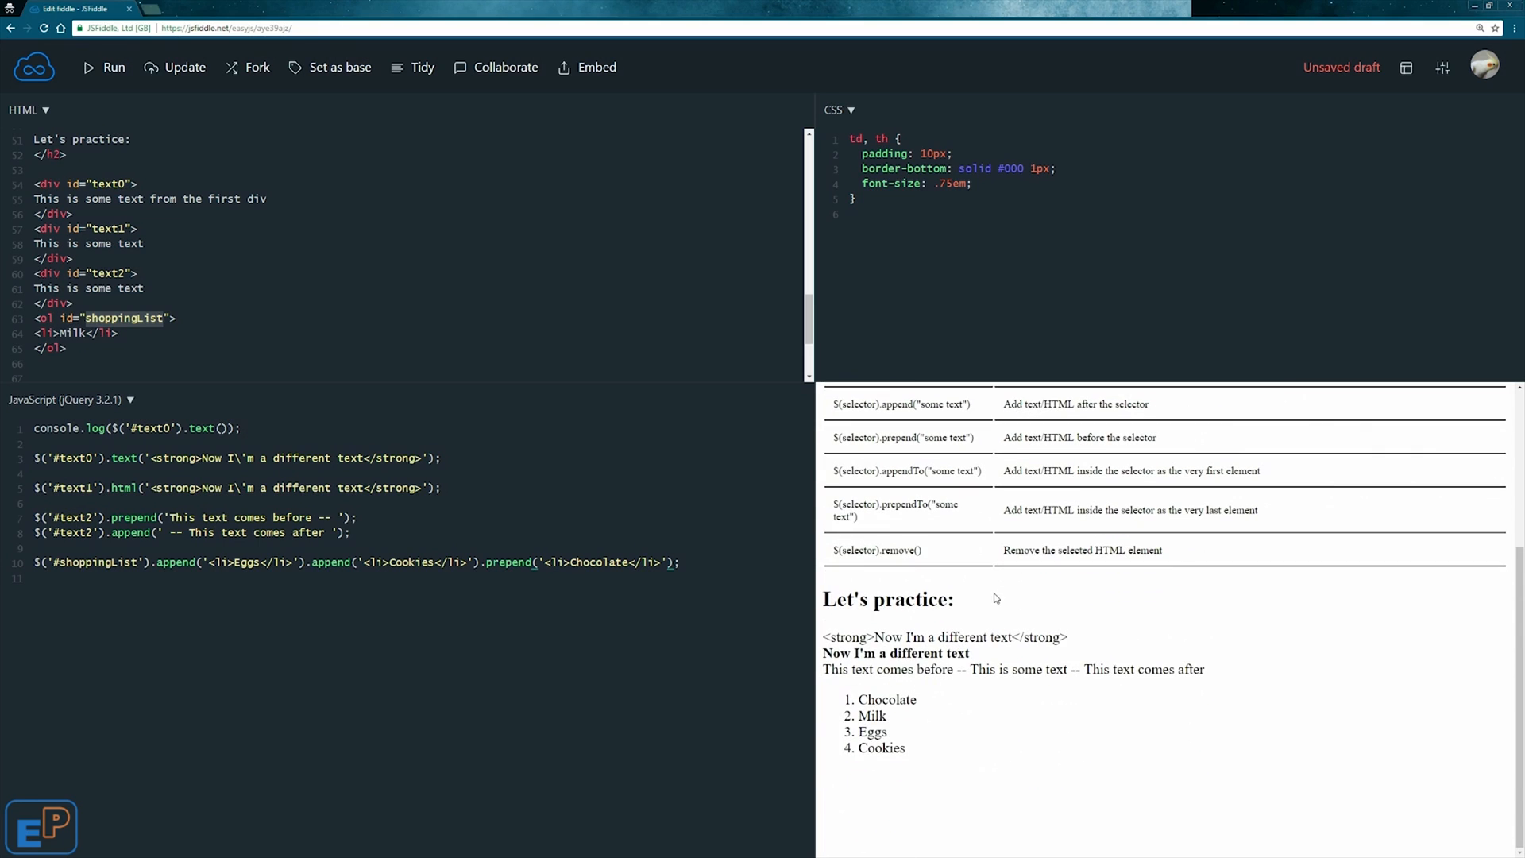
{"action": "double_click", "coordinate": [903, 470]}
{"action": "left_click", "coordinate": [930, 518]}
{"action": "scroll", "coordinate": [933, 517], "scroll_direction": "up", "scroll_amount": 1}
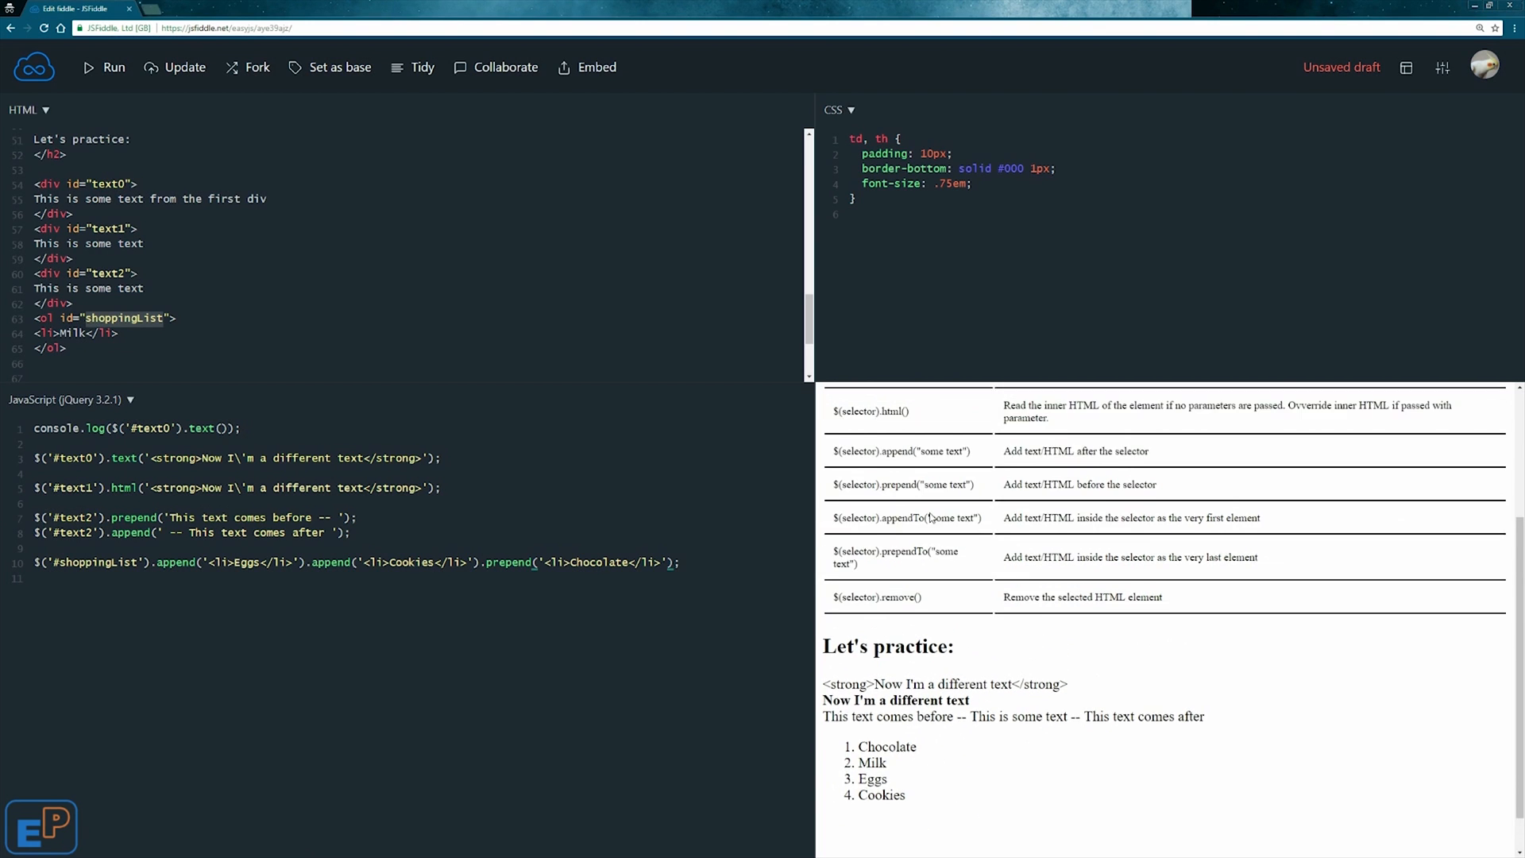
{"action": "scroll", "coordinate": [938, 522], "scroll_direction": "down", "scroll_amount": 1}
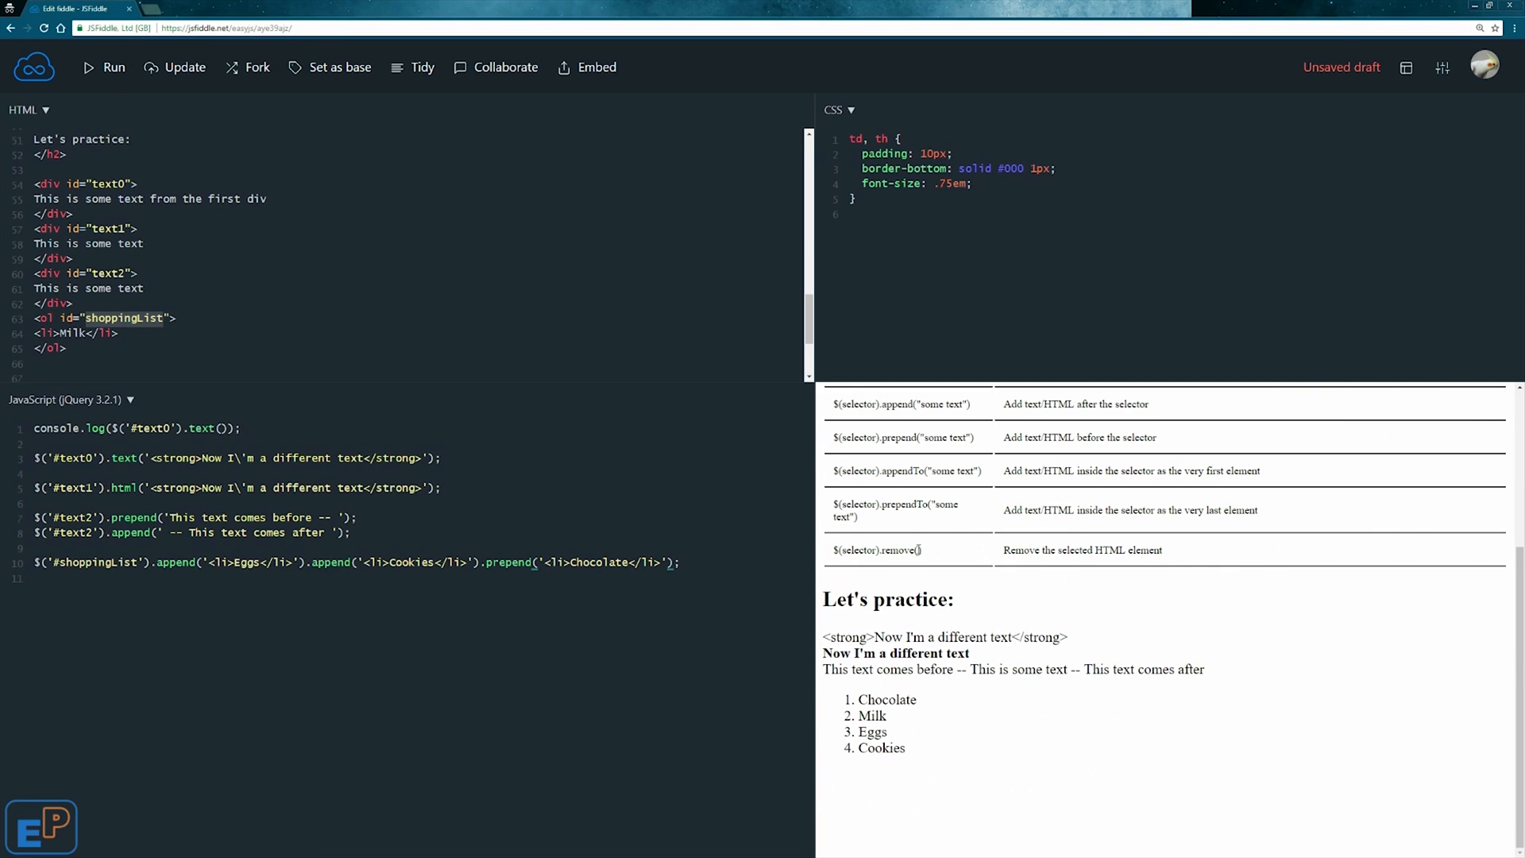
{"action": "double_click", "coordinate": [901, 549]}
Step: Add $('#shoppingList li:nth-child(2)').remove(); on a new line to drop Milk from the list
{"action": "left_click", "coordinate": [723, 595]}
{"action": "key", "text": "Return"}
{"action": "type", "text": "$"}
{"action": "type", "text": "('#shopp"}
{"action": "type", "text": "ingList"}
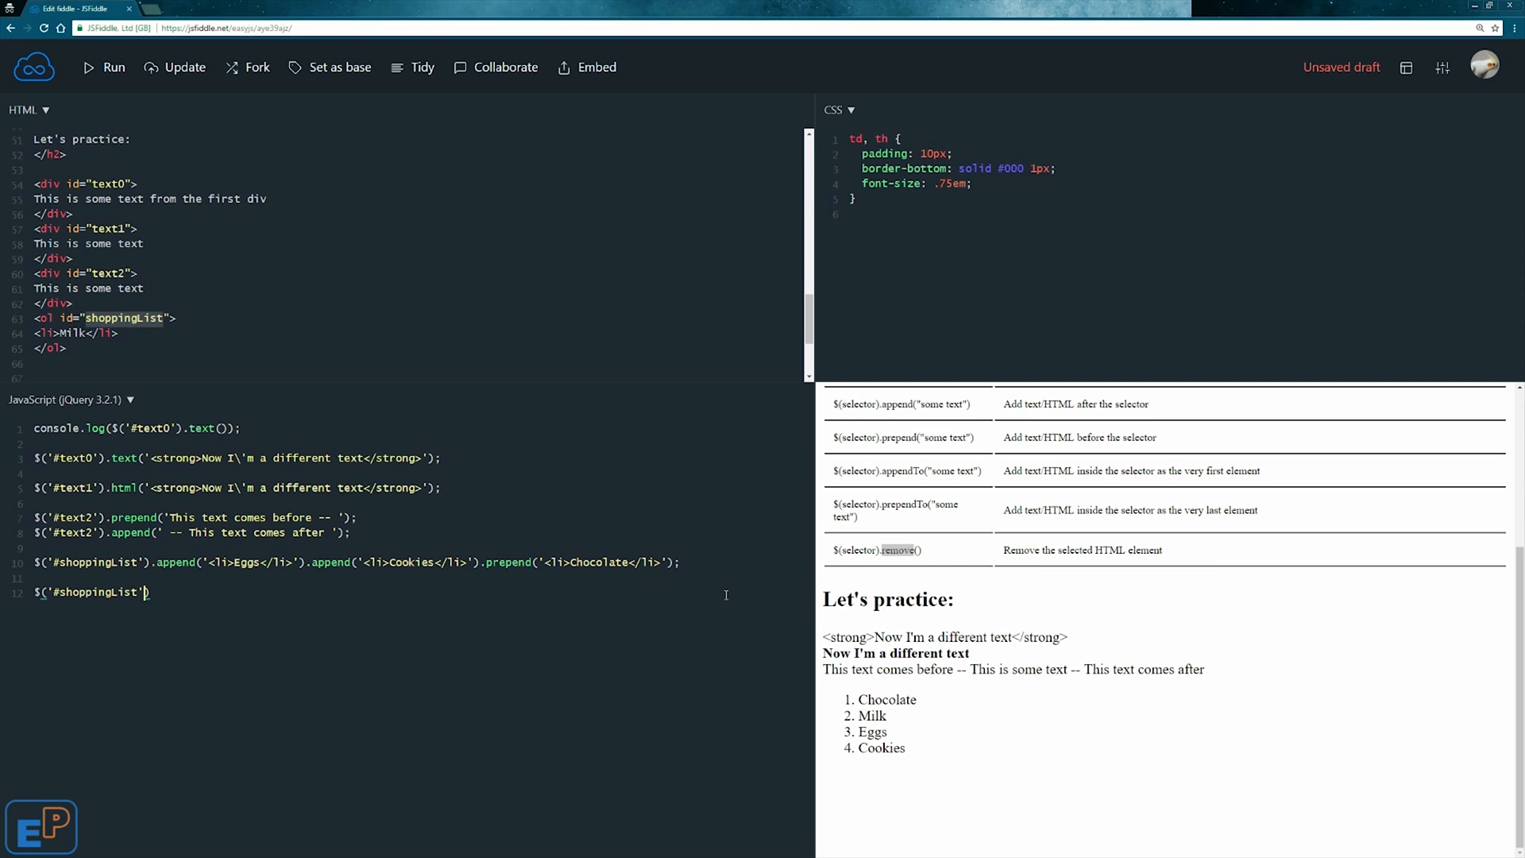
{"action": "type", "text": "')."}
{"action": "type", "text": "remove();"}
{"action": "left_click", "coordinate": [132, 591]}
{"action": "type", "text": "li:nt"}
{"action": "type", "text": "h-child(2"}
{"action": "type", "text": ")"}
{"action": "left_click", "coordinate": [91, 69]}
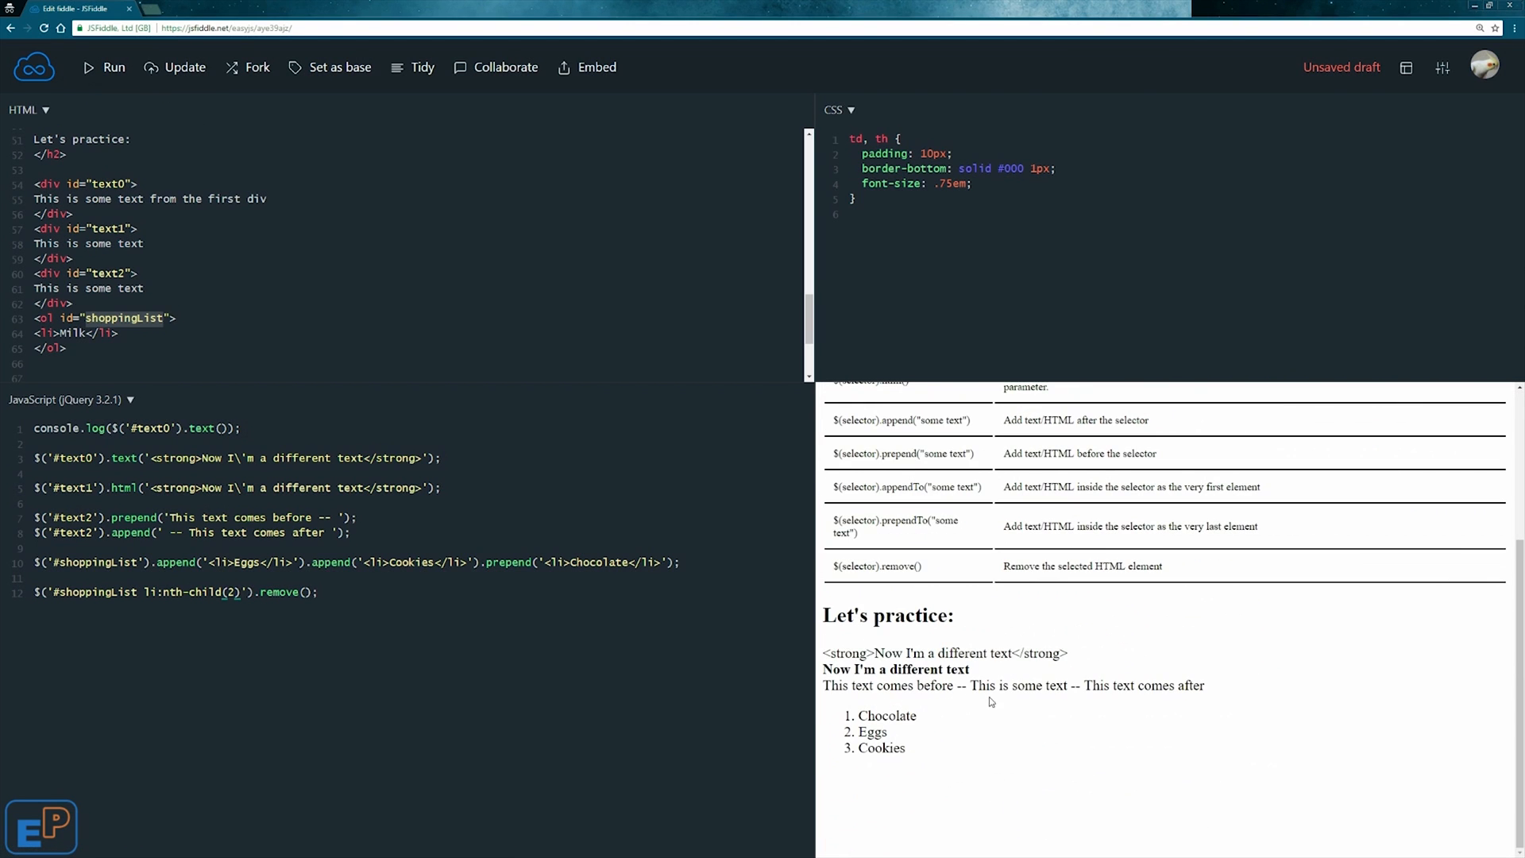
{"action": "double_click", "coordinate": [877, 720]}
{"action": "left_click", "coordinate": [874, 724]}
{"action": "scroll", "coordinate": [892, 546], "scroll_direction": "up", "scroll_amount": 3}
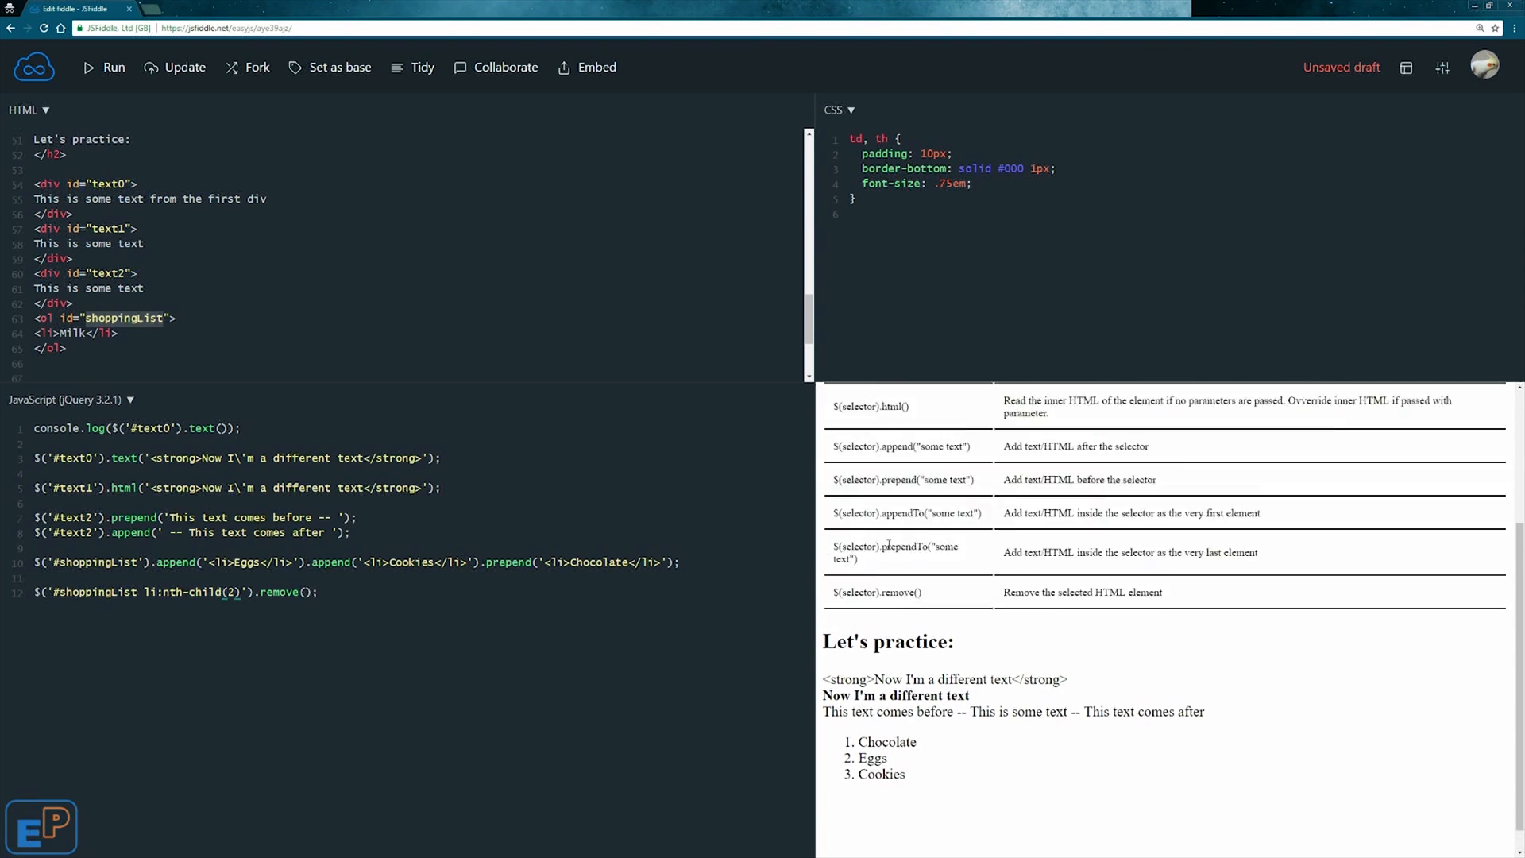
{"action": "scroll", "coordinate": [891, 545], "scroll_direction": "up", "scroll_amount": 3}
{"action": "scroll", "coordinate": [892, 546], "scroll_direction": "up", "scroll_amount": 2}
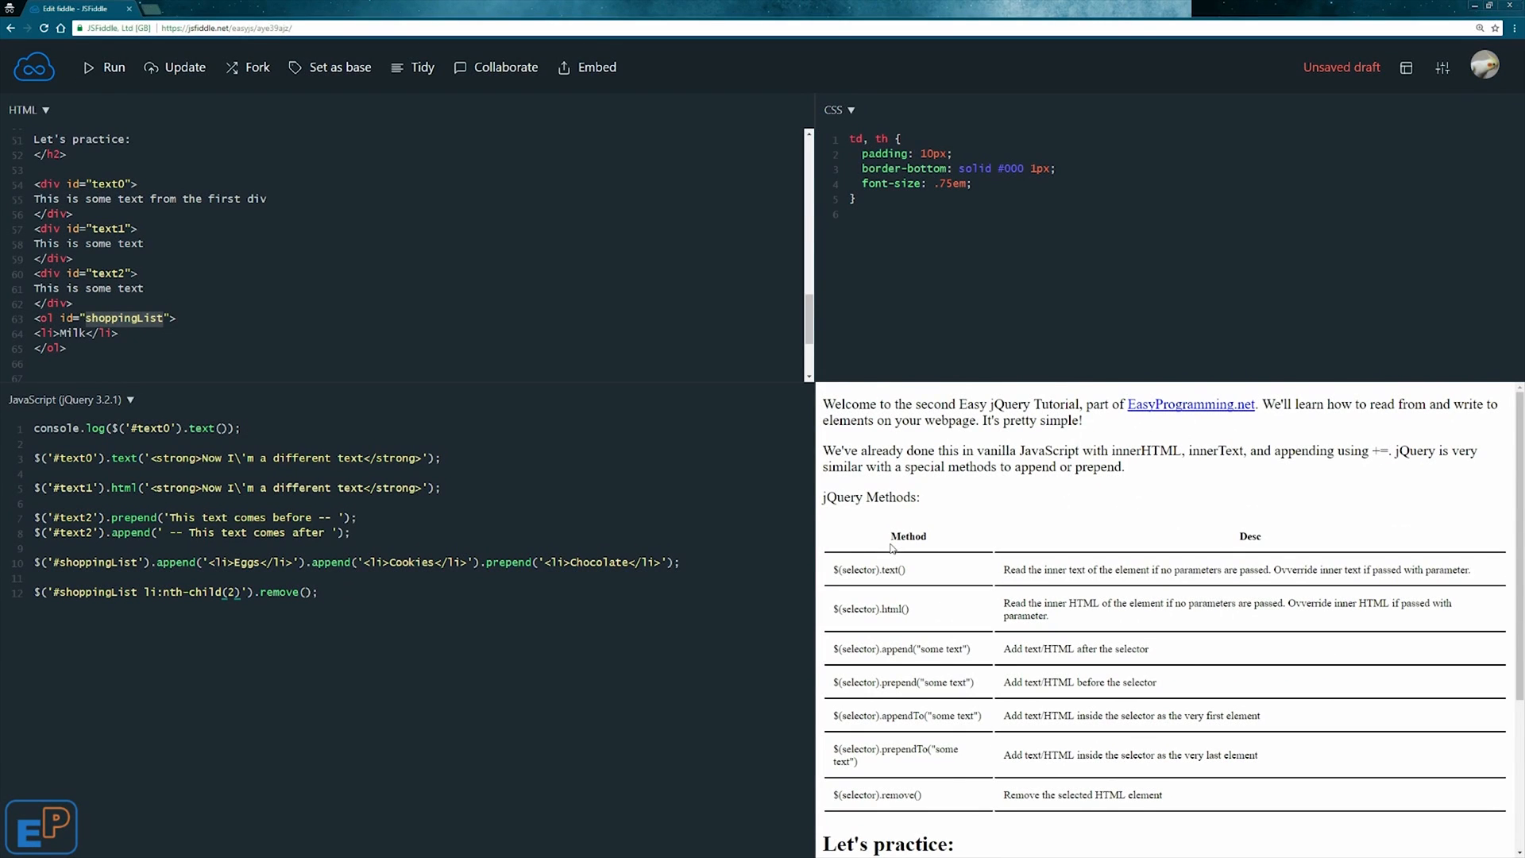